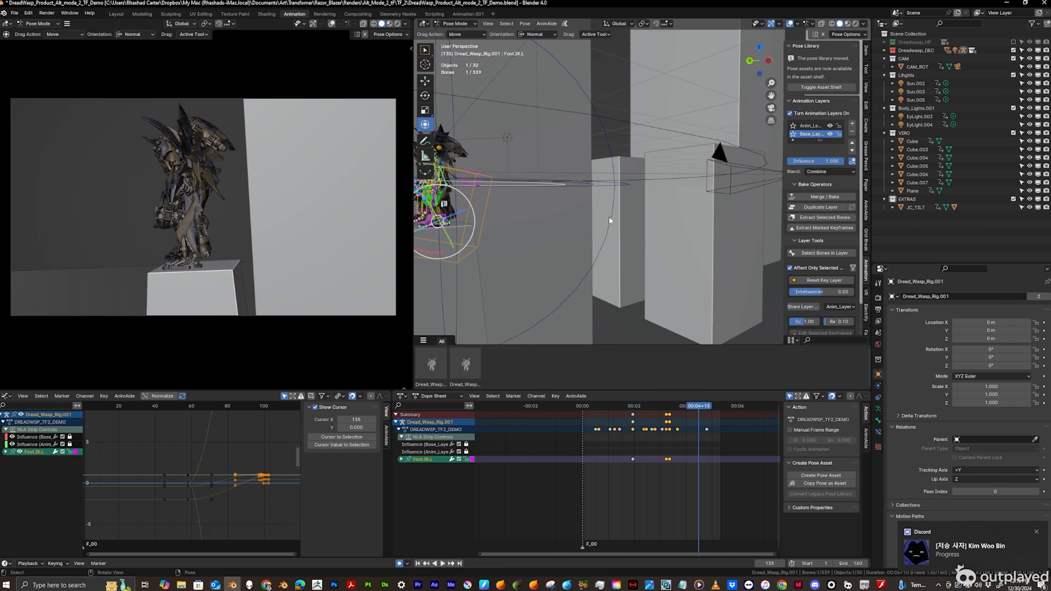
- Show only the Chest_Robot_Pieces bone collection and play the transformation, stopping at frame 88
{"action": "key", "text": "KP_Decimal"}
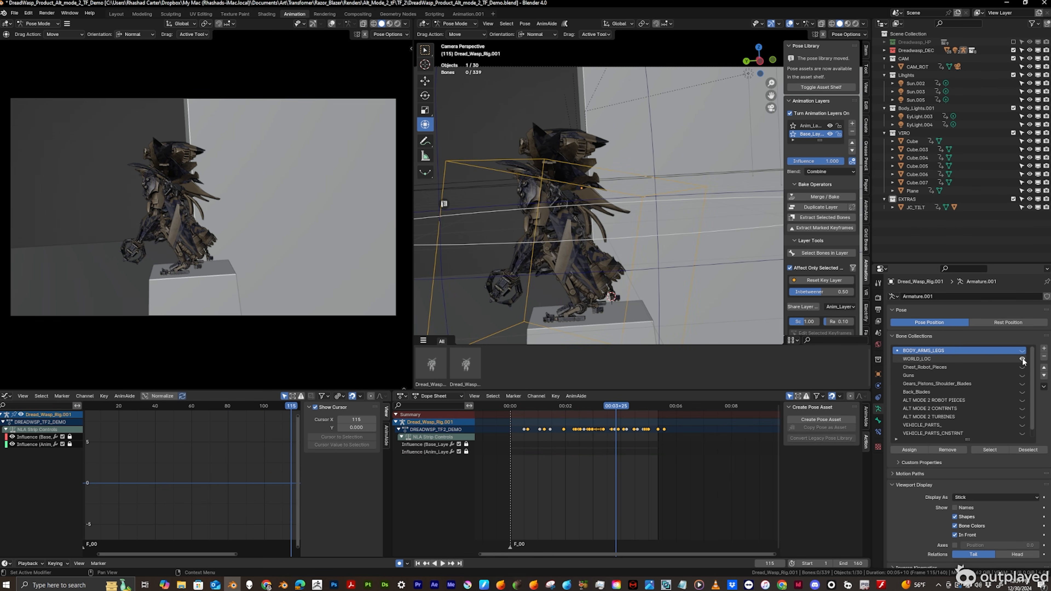
{"action": "left_click", "coordinate": [1022, 359]}
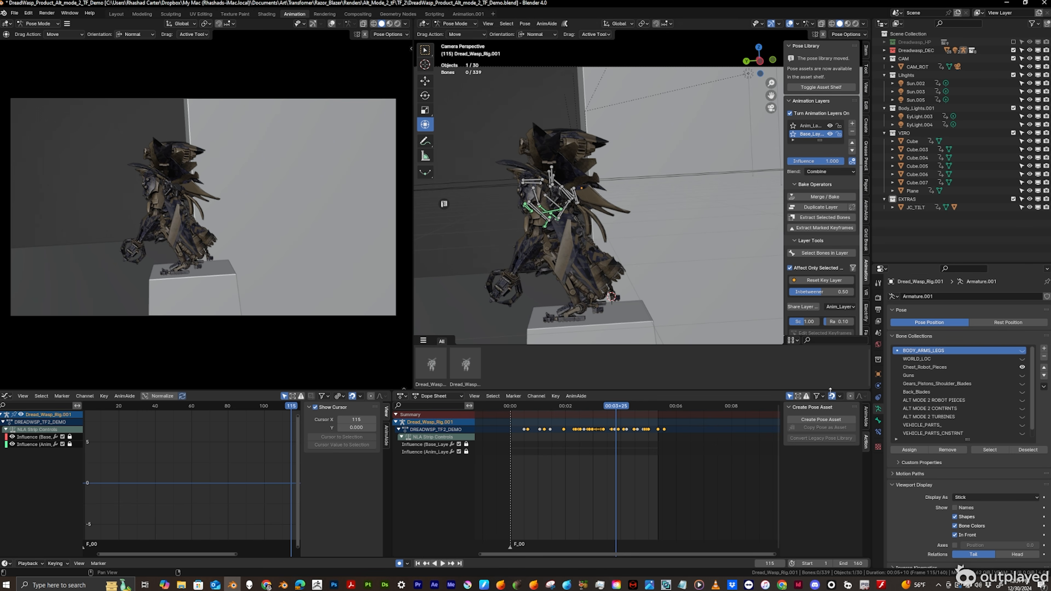
{"action": "left_click_drag", "start_coordinate": [607, 412], "coordinate": [556, 406]}
{"action": "key", "text": "space"}
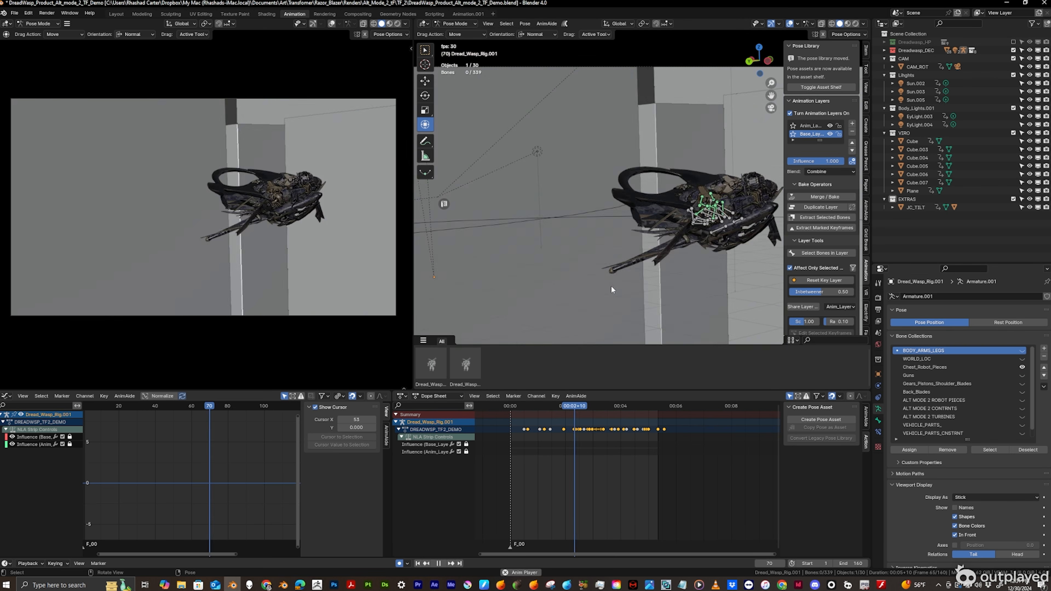
{"action": "key", "text": "space"}
{"action": "scroll", "coordinate": [586, 162], "scroll_direction": "up", "scroll_amount": 4}
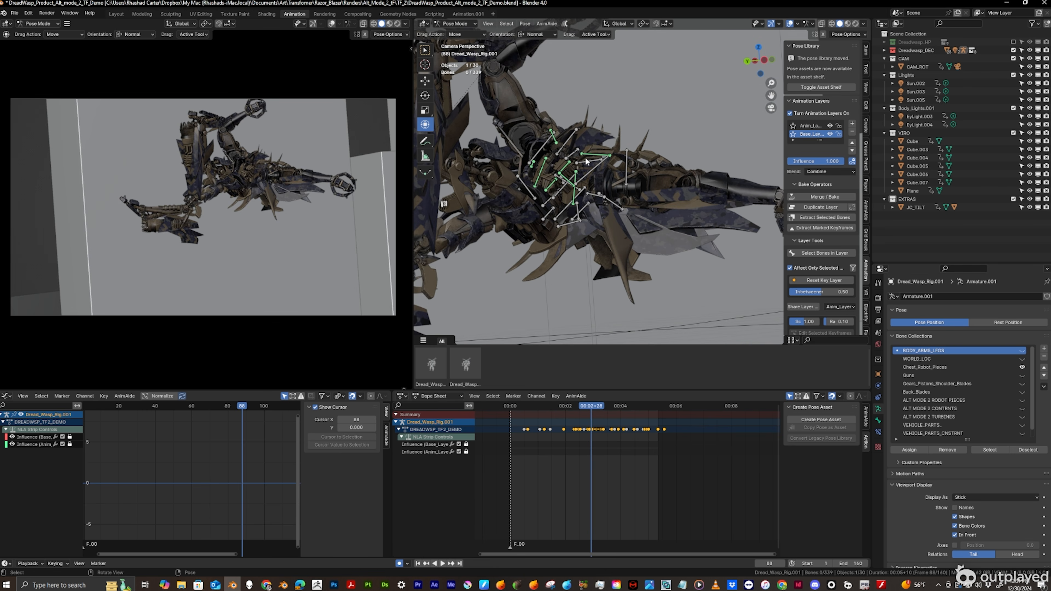
- Select the chest pieces control bone and try moving it about 0.46 m along its normal Y axis at frame 88
{"action": "left_click", "coordinate": [567, 161]}
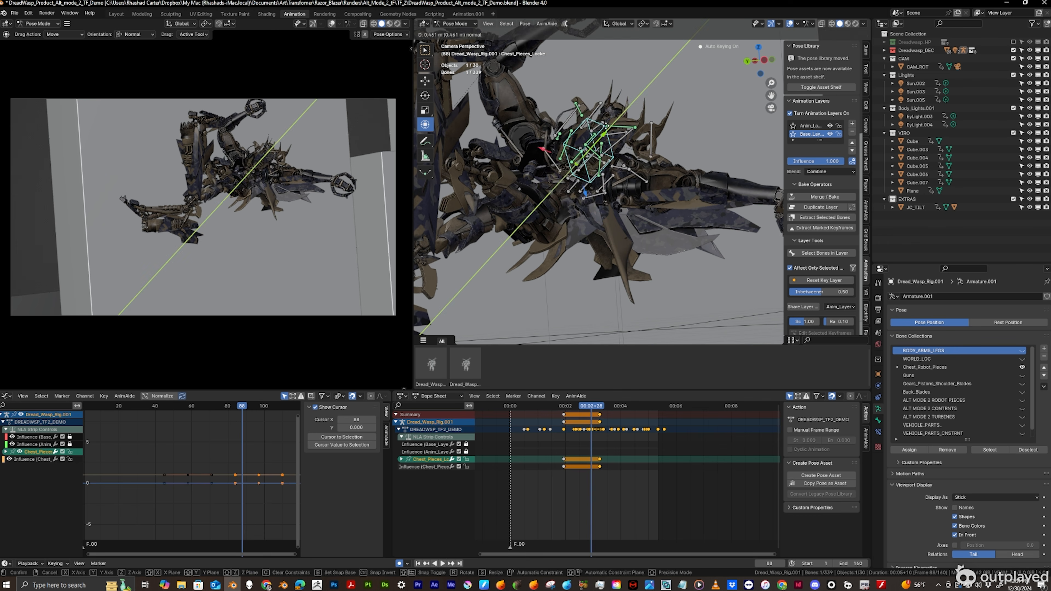
{"action": "middle_click_drag", "start_coordinate": [589, 165], "coordinate": [620, 172], "text": "shift"}
{"action": "middle_click_drag", "start_coordinate": [620, 172], "coordinate": [620, 141], "text": "ctrl"}
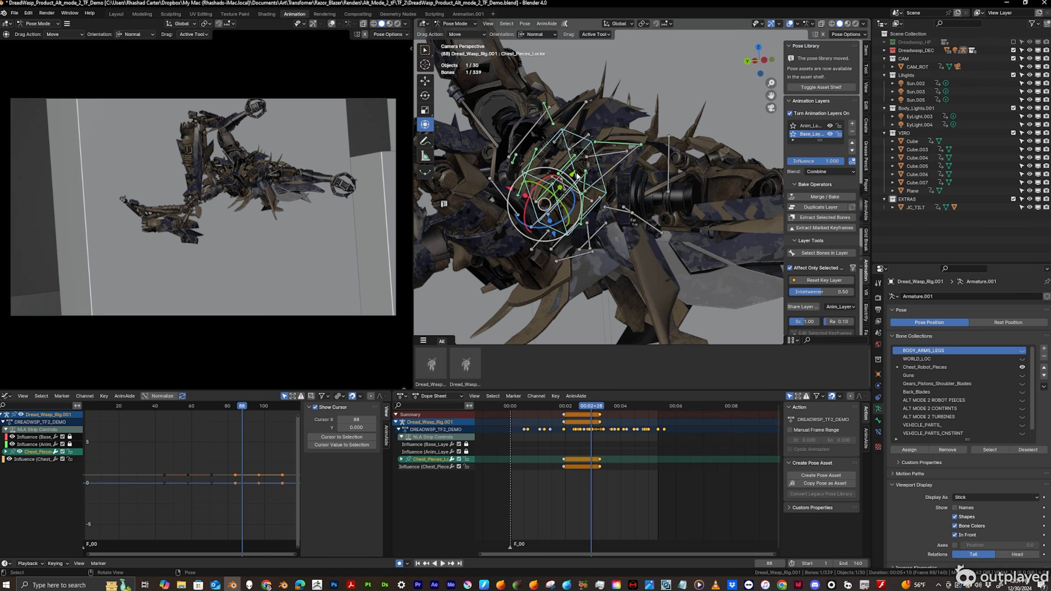
- Insert keyframes for the chest pieces control bone at frame 69 and a few frames earlier, and review the keyed poses
{"action": "key", "text": "space"}
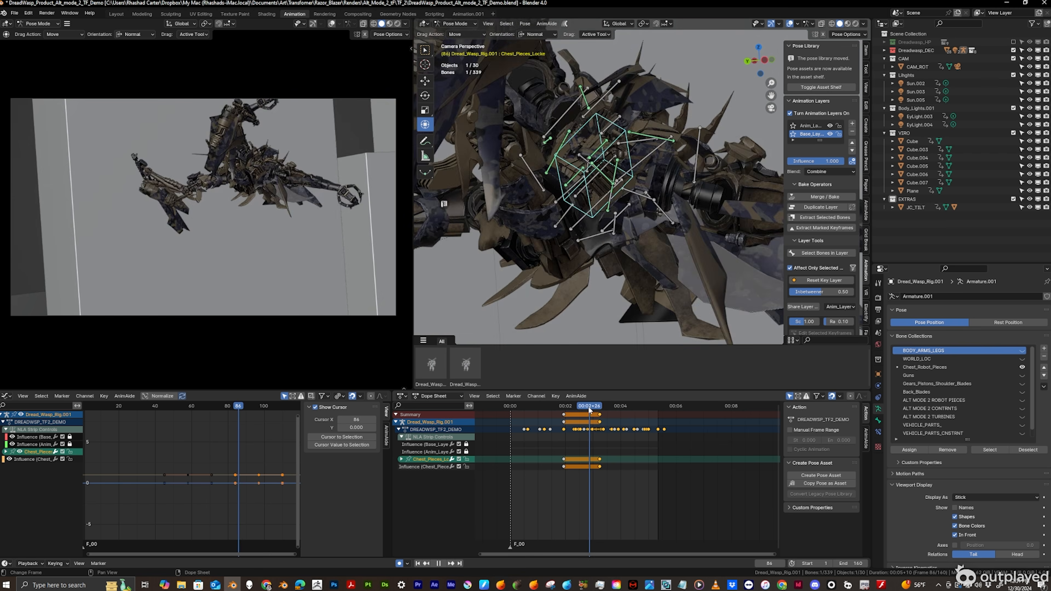
{"action": "left_click_drag", "start_coordinate": [587, 408], "coordinate": [574, 408]}
{"action": "key", "text": "i"}
{"action": "left_click", "coordinate": [574, 407]}
{"action": "left_click", "coordinate": [569, 409]}
{"action": "middle_click_drag", "start_coordinate": [709, 265], "coordinate": [642, 192], "text": "shift"}
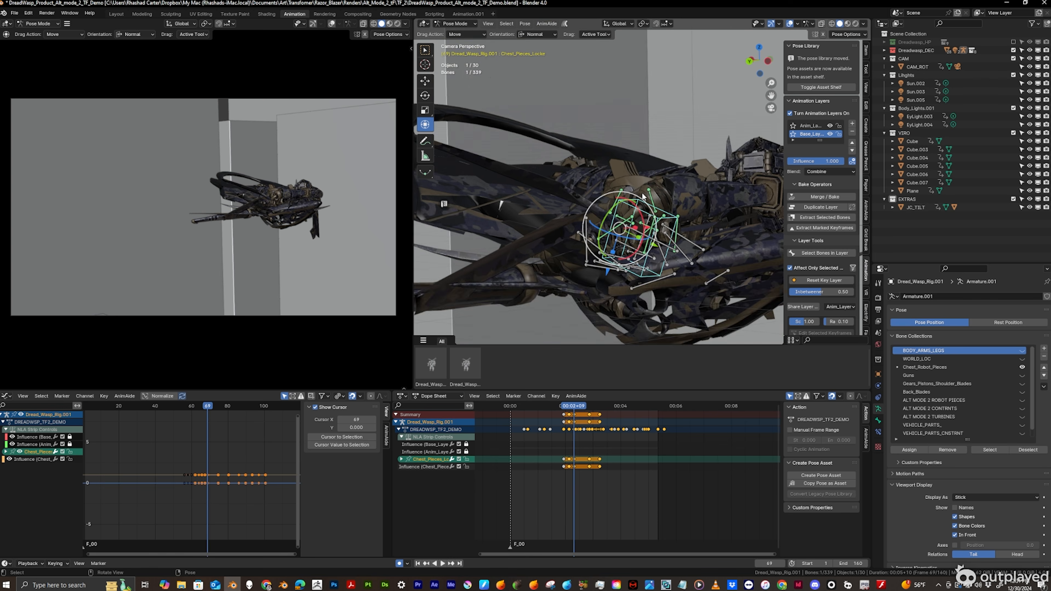
{"action": "key", "text": "Up"}
{"action": "key", "text": "Up"}
{"action": "key", "text": "Down"}
{"action": "key", "text": "Down"}
- At frame 86, move the chest pieces control bone about 0.65 m along its normal Y axis
{"action": "left_click_drag", "start_coordinate": [614, 211], "coordinate": [594, 408]}
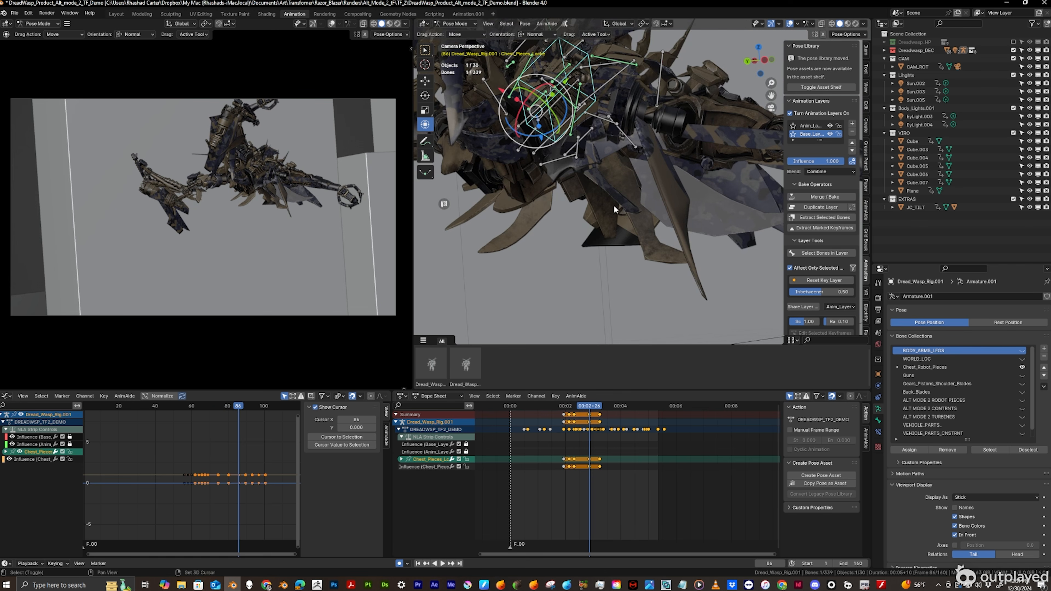
{"action": "middle_click_drag", "start_coordinate": [581, 109], "coordinate": [571, 178], "text": "shift"}
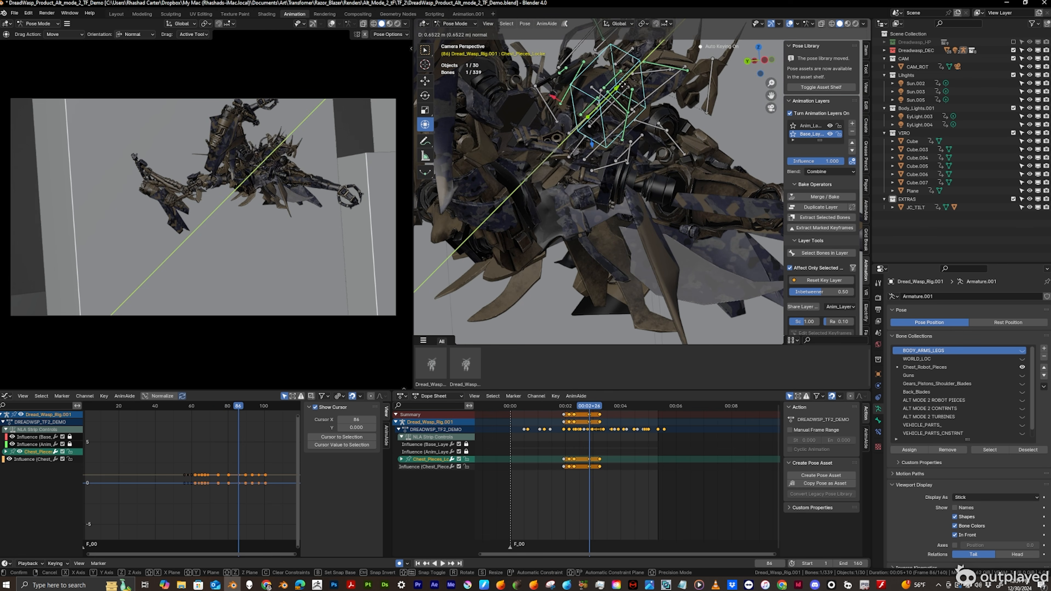
{"action": "left_click_drag", "start_coordinate": [623, 85], "coordinate": [620, 385]}
- Play back the chest piece motion and save the file
{"action": "key", "text": "space"}
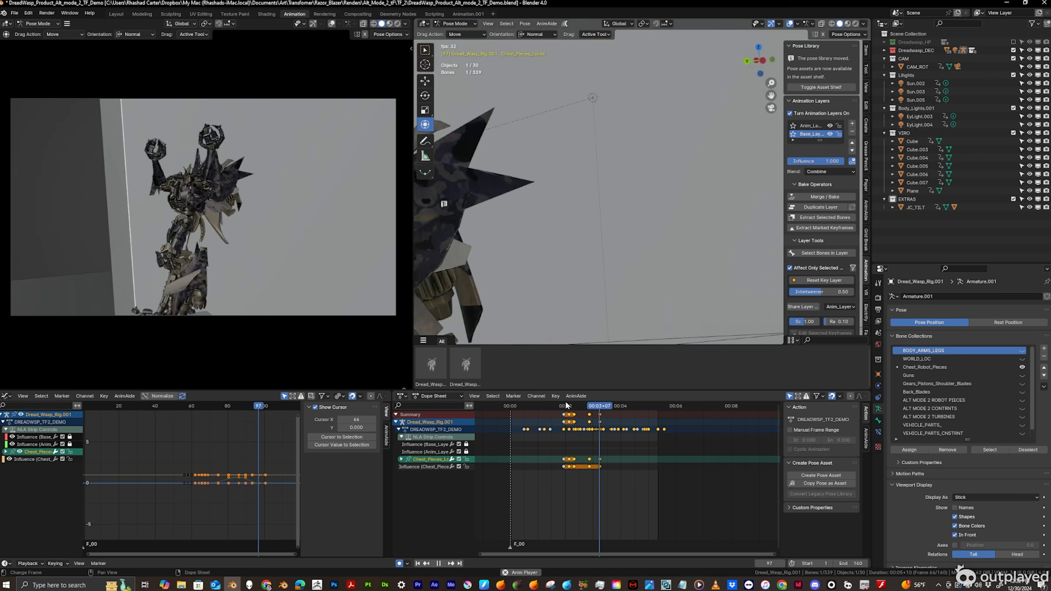
{"action": "key", "text": "space"}
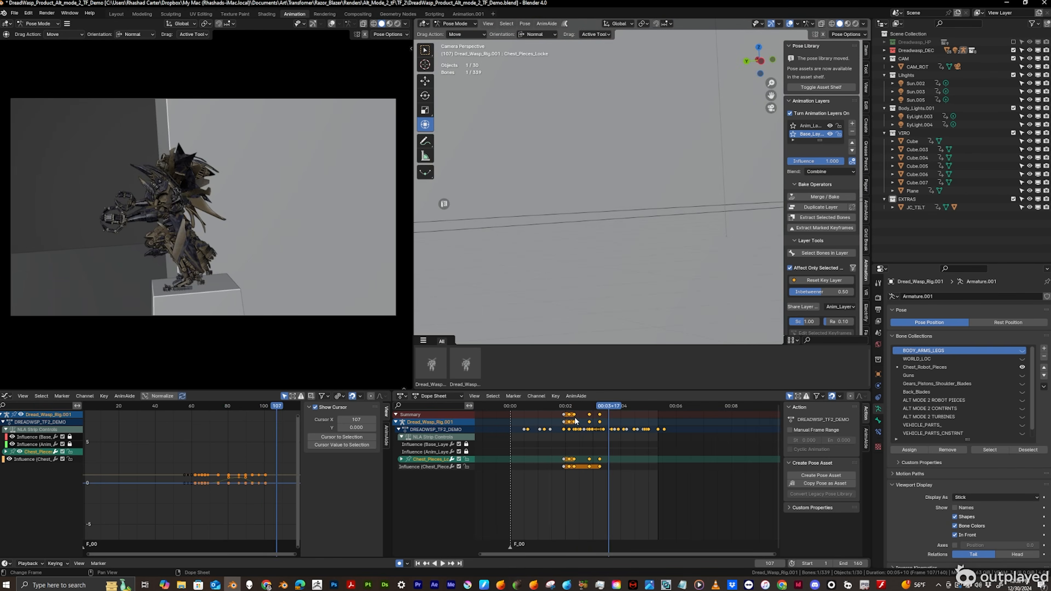
{"action": "left_click", "coordinate": [586, 407]}
{"action": "key", "text": "ctrl+s"}
- Enlarge the 3D viewport above the asset shelf and play through the whole animation
{"action": "key", "text": "space"}
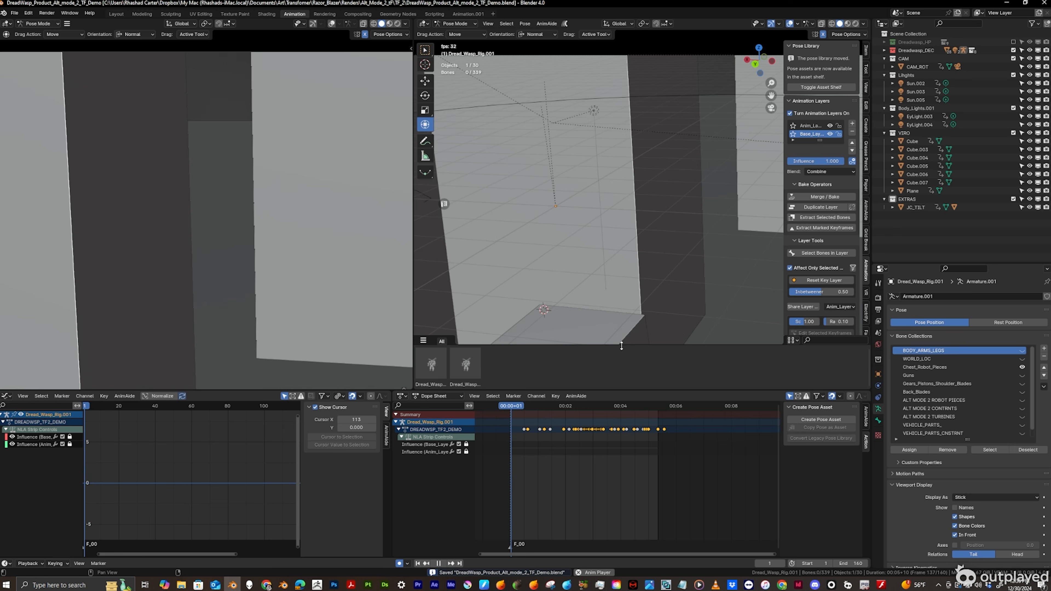
{"action": "left_click_drag", "start_coordinate": [622, 345], "coordinate": [626, 391]}
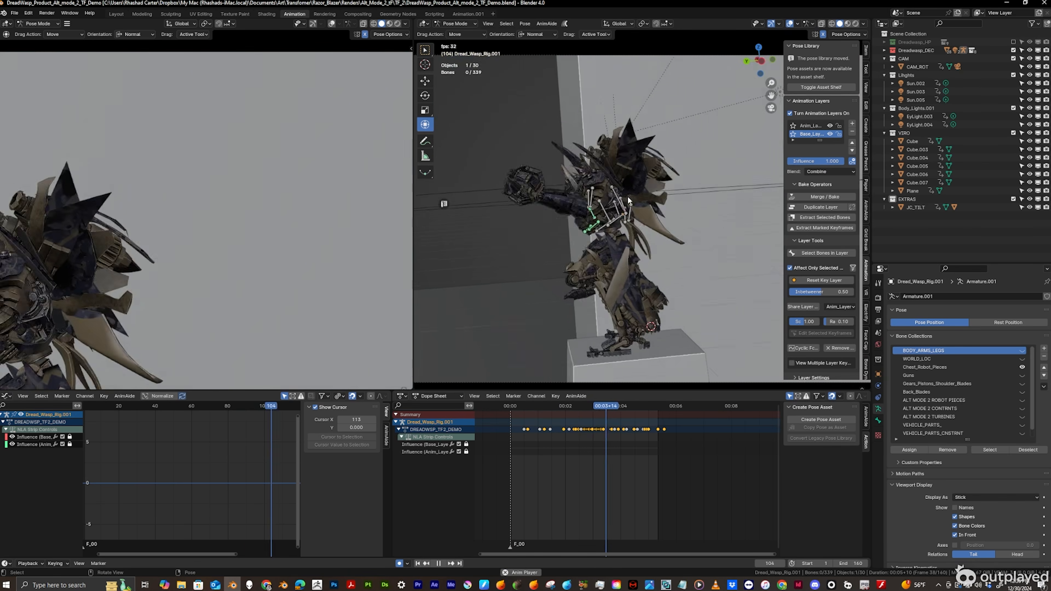
{"action": "key", "text": "space"}
{"action": "key", "text": "space"}
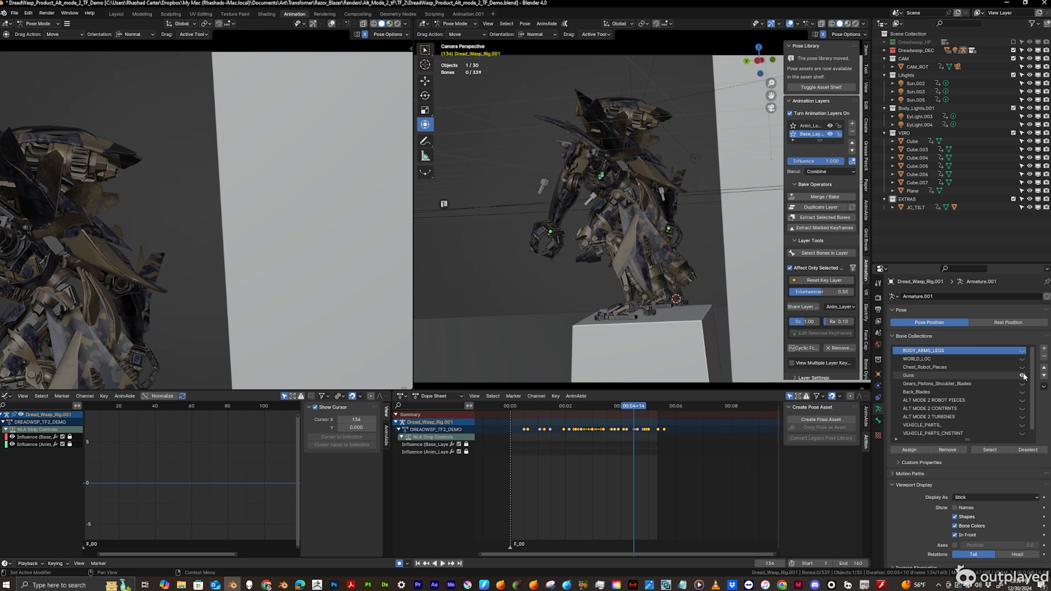
- Show only the Guns bone collection and keyframe all channels of the Sonic_Canon_Activate bone at frame 77
{"action": "left_click_drag", "start_coordinate": [635, 406], "coordinate": [334, 270]}
{"action": "middle_click_drag", "start_coordinate": [333, 270], "coordinate": [193, 247], "text": "shift"}
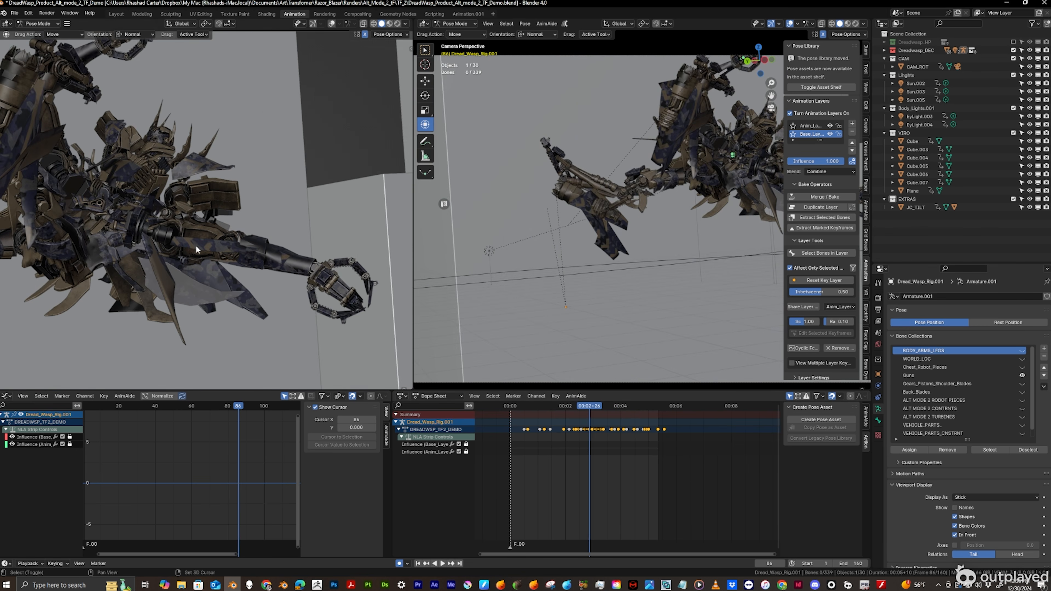
{"action": "middle_click_drag", "start_coordinate": [728, 203], "coordinate": [501, 211], "text": "shift"}
{"action": "middle_click_drag", "start_coordinate": [638, 216], "coordinate": [628, 203], "text": "ctrl"}
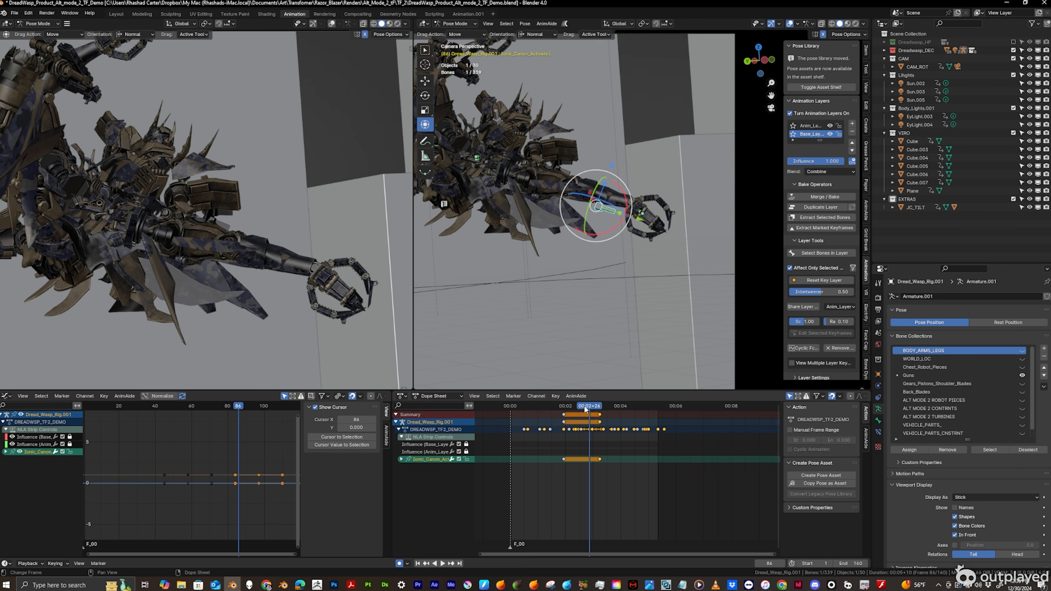
{"action": "left_click_drag", "start_coordinate": [590, 412], "coordinate": [582, 413]}
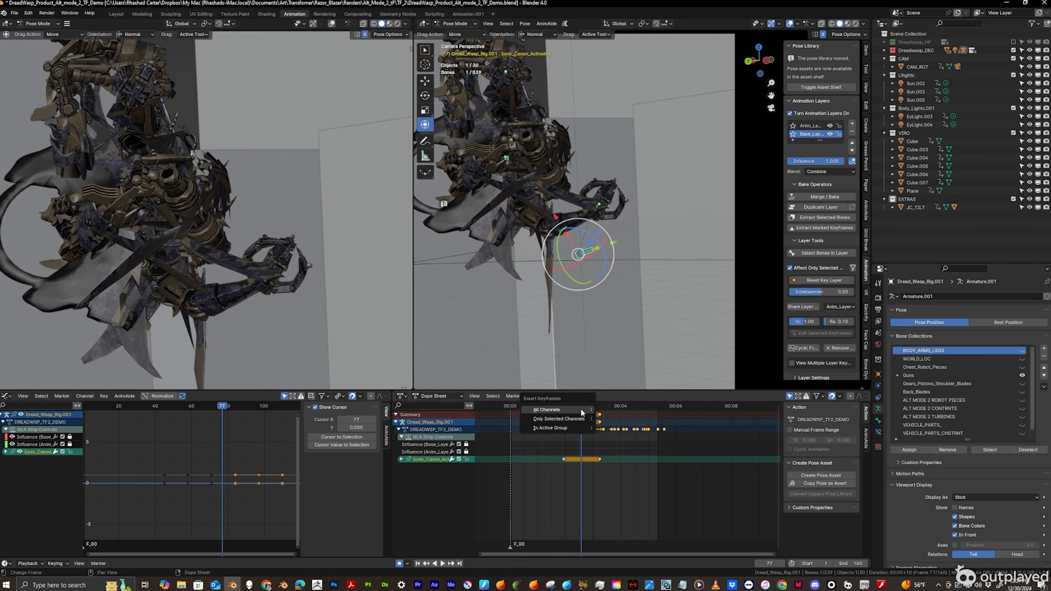
{"action": "left_click", "coordinate": [582, 411]}
{"action": "key", "text": "space"}
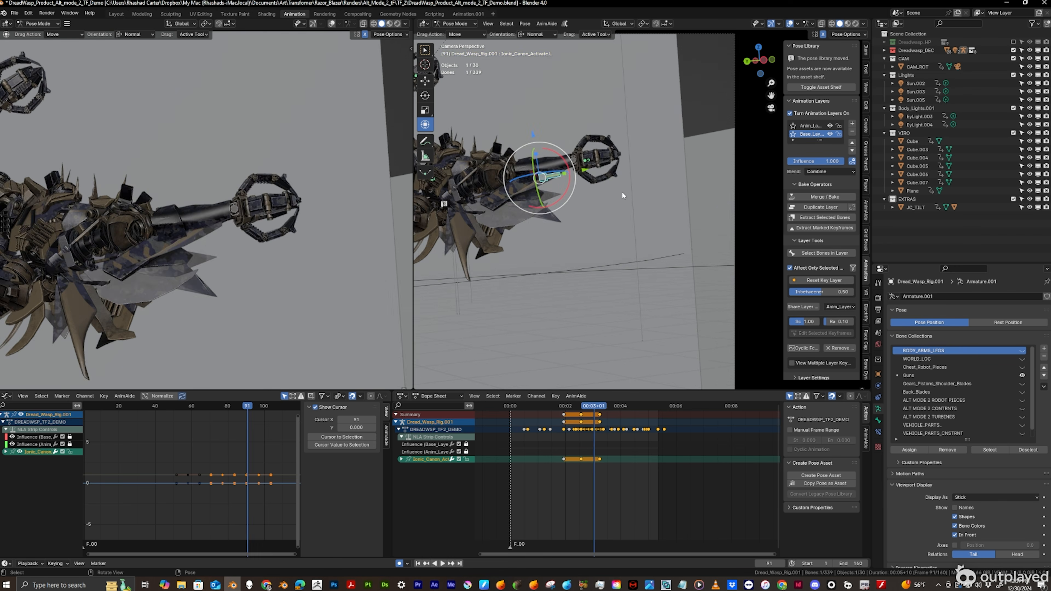
{"action": "key", "text": "Right"}
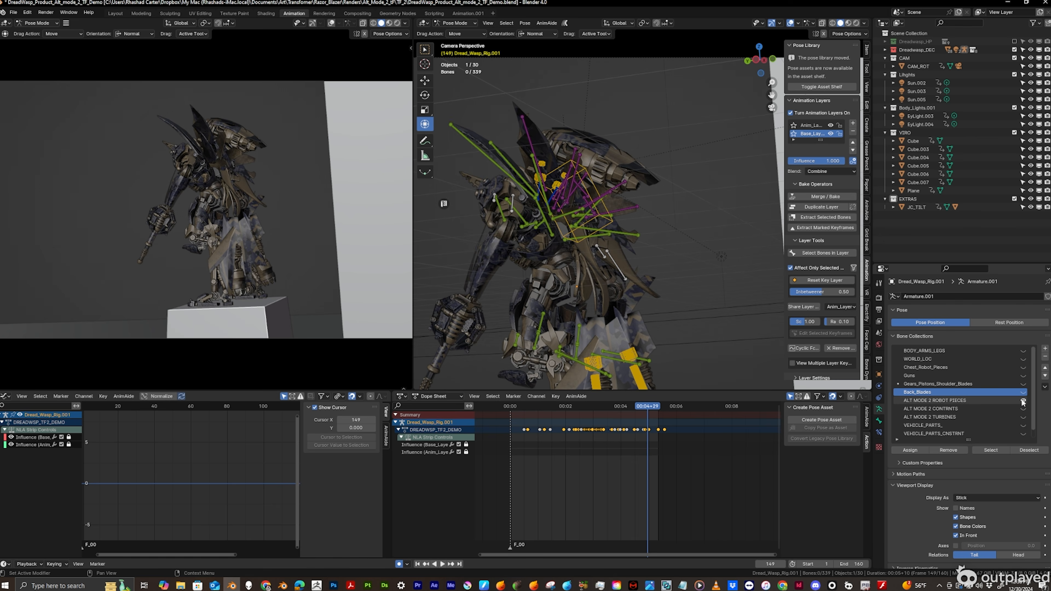
- Play the animation to frame 86 with the ALT MODE 2 ROBOT PIECES bones visible and select the Calve.Turbine.R.001 bone
{"action": "key", "text": "space"}
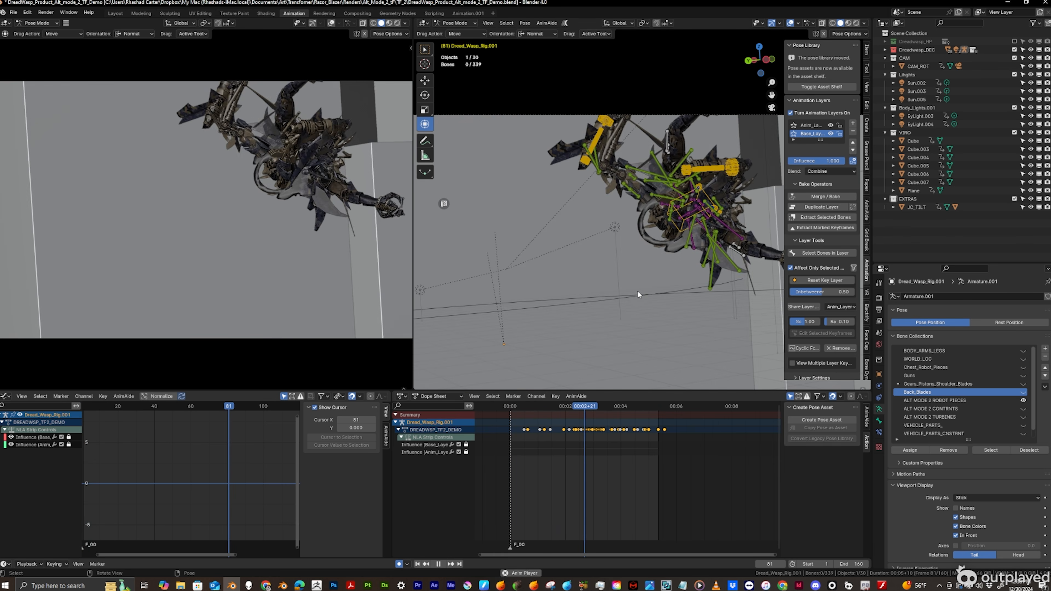
{"action": "key", "text": "space"}
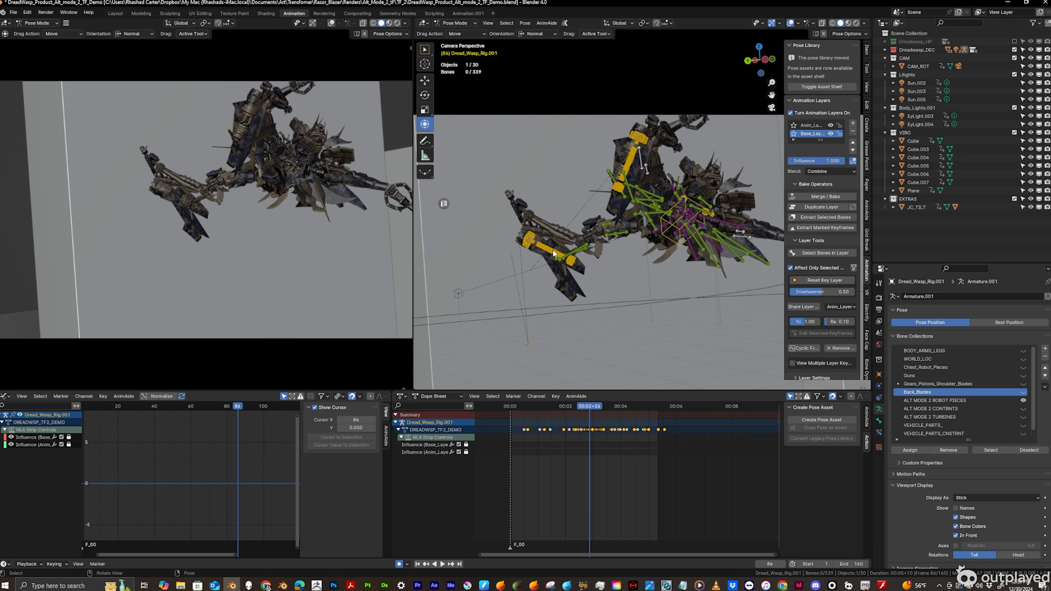
{"action": "left_click_drag", "start_coordinate": [488, 223], "coordinate": [488, 223]}
{"action": "key", "text": "ctrl+z"}
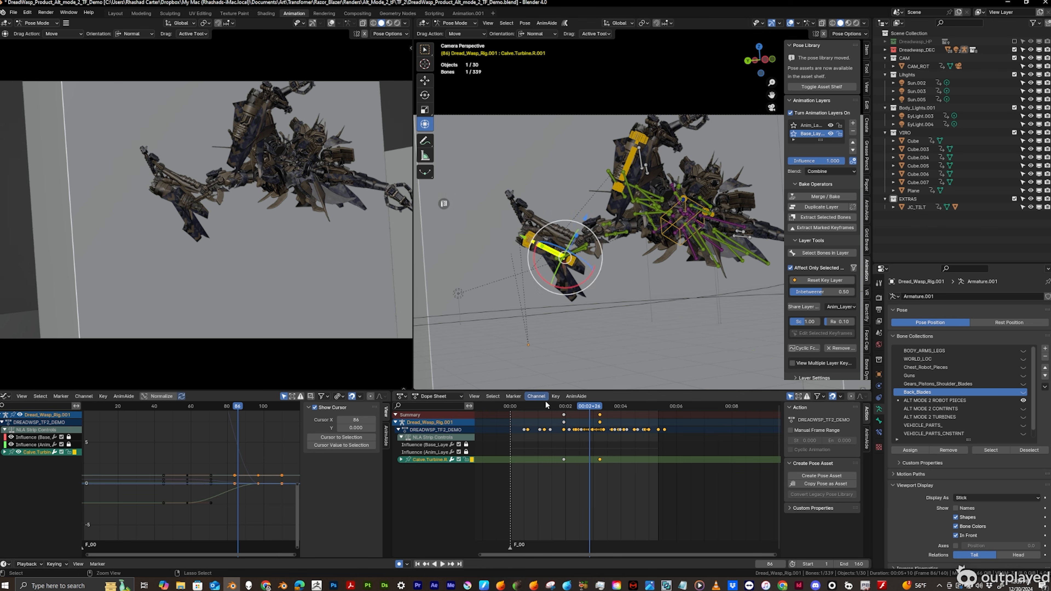
- Keyframe the Calve.Turbine.R.001 bone and move it 0.82067 m along its normal Y axis at frame 84
{"action": "mouse_move", "coordinate": [590, 408]}
{"action": "left_mouse_down"}
{"action": "mouse_move", "coordinate": [599, 410]}
{"action": "mouse_move", "coordinate": [578, 407]}
{"action": "mouse_move", "coordinate": [588, 407]}
{"action": "left_mouse_up"}
{"action": "left_click", "coordinate": [580, 411]}
{"action": "left_click", "coordinate": [581, 415]}
{"action": "key", "text": "Delete"}
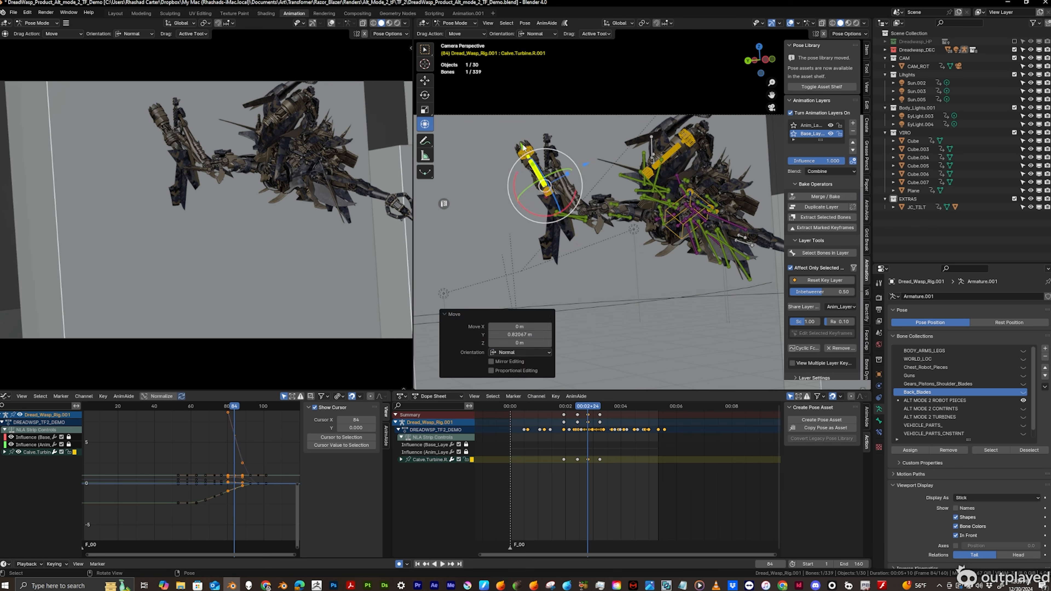
- Copy the turbine bone's frame 84 keyframe to frame 89 and play back the result
{"action": "key", "text": "Right"}
{"action": "key", "text": "Right"}
{"action": "key", "text": "Right"}
{"action": "key", "text": "Right"}
{"action": "key", "text": "Left"}
{"action": "key", "text": "Left"}
{"action": "key", "text": "Left"}
{"action": "key", "text": "Left"}
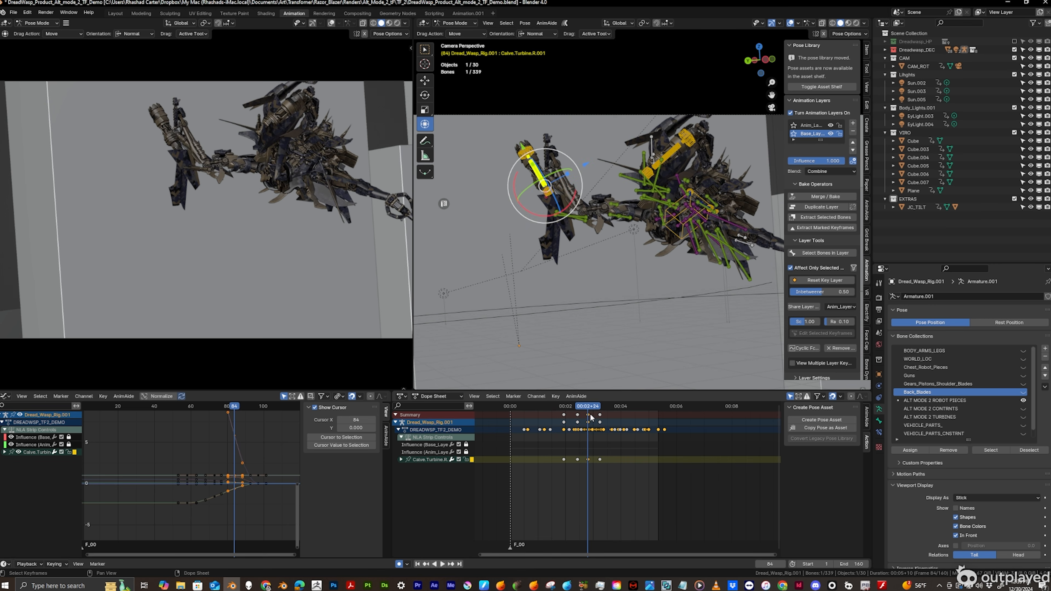
{"action": "key", "text": "space"}
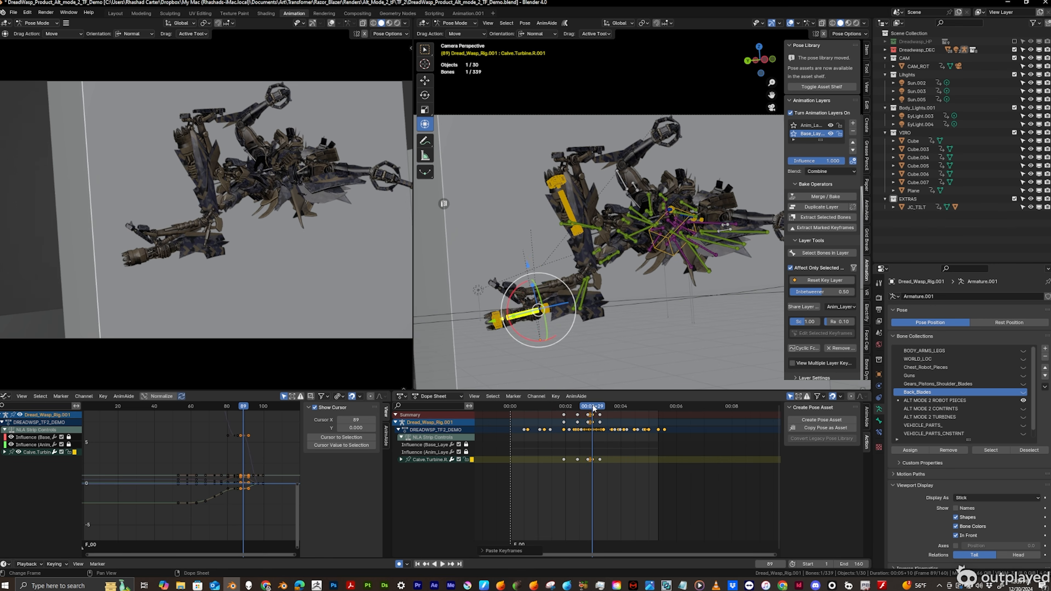
{"action": "mouse_move", "coordinate": [593, 409]}
{"action": "left_mouse_down"}
{"action": "mouse_move", "coordinate": [603, 410]}
{"action": "mouse_move", "coordinate": [580, 411]}
{"action": "left_mouse_up"}
{"action": "key", "text": "space"}
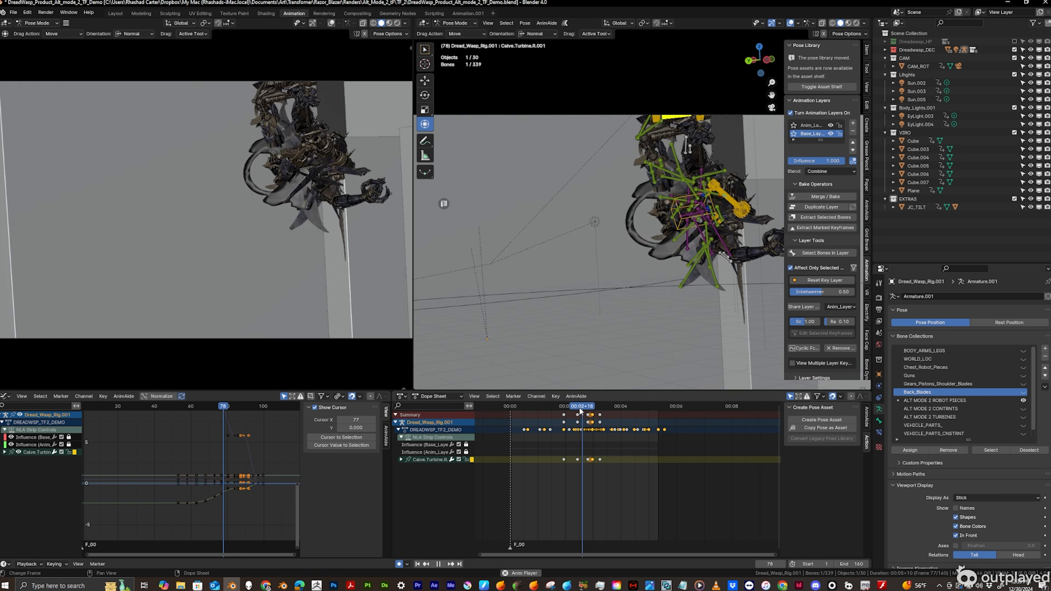
{"action": "key", "text": "space"}
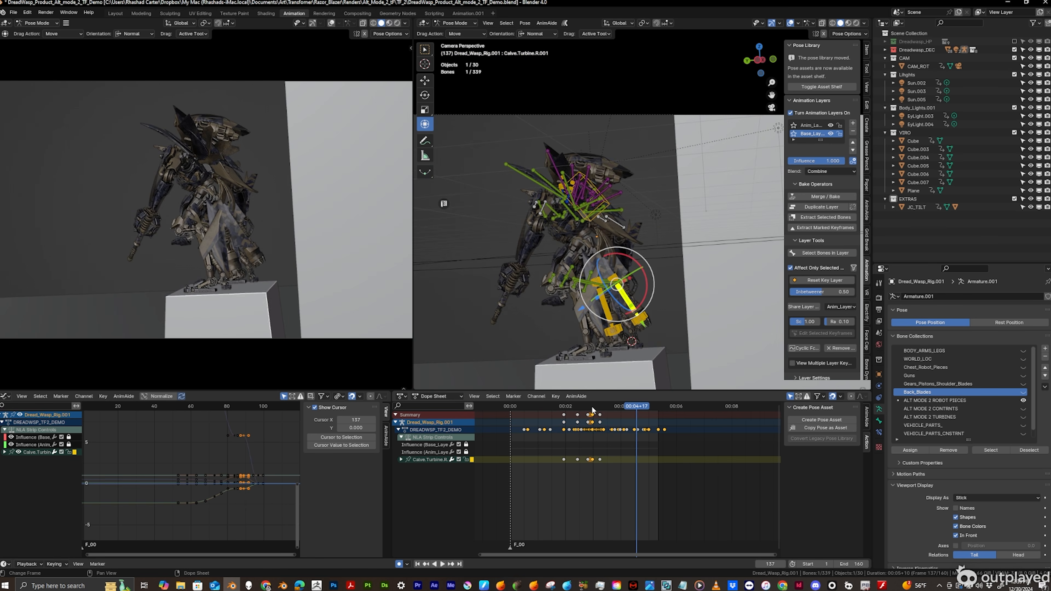
- Insert a keyframe for the turbine bone at the point where the robot is standing on the pedestal
{"action": "left_click", "coordinate": [593, 406]}
{"action": "key", "text": "space"}
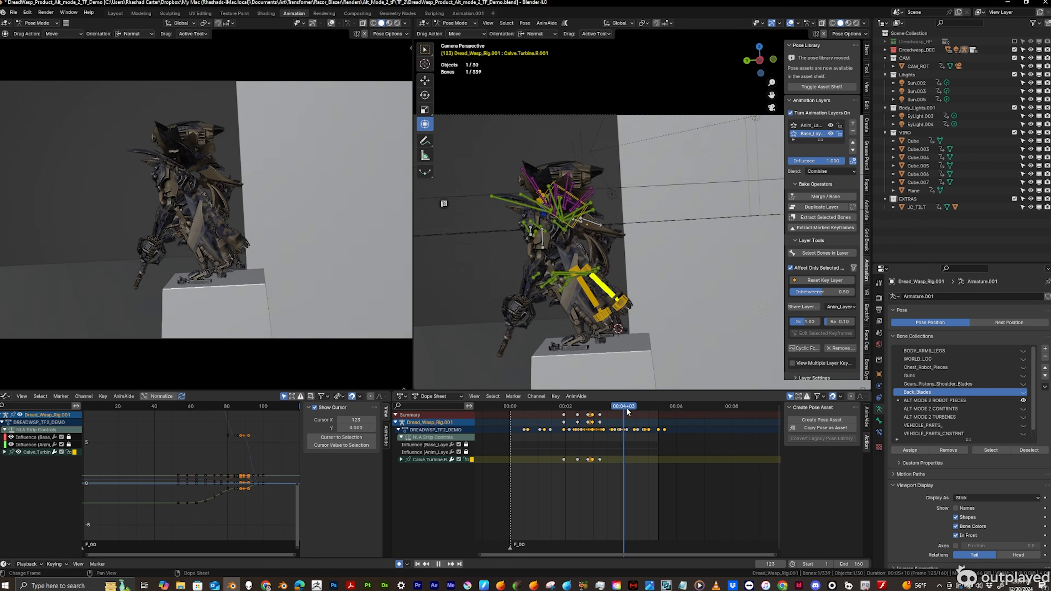
{"action": "key", "text": "space"}
{"action": "left_click", "coordinate": [635, 409]}
{"action": "key", "text": "i"}
{"action": "left_click", "coordinate": [634, 409]}
- At frame 97, move the turbine bone 0.27794 m along its normal Y axis and play the motion
{"action": "key", "text": "Down"}
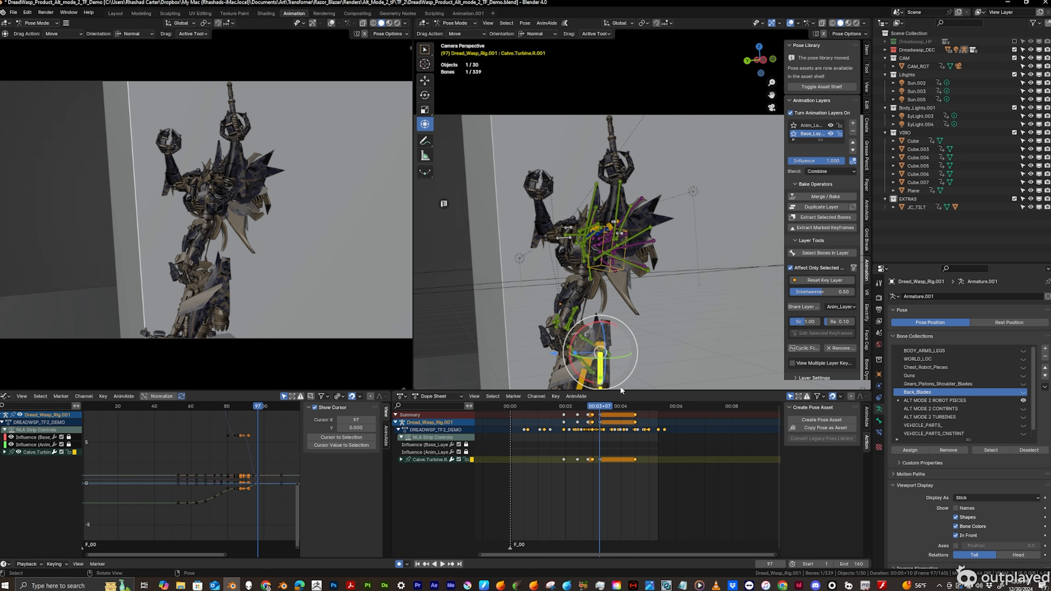
{"action": "middle_click_drag", "start_coordinate": [630, 343], "coordinate": [628, 294], "text": "shift"}
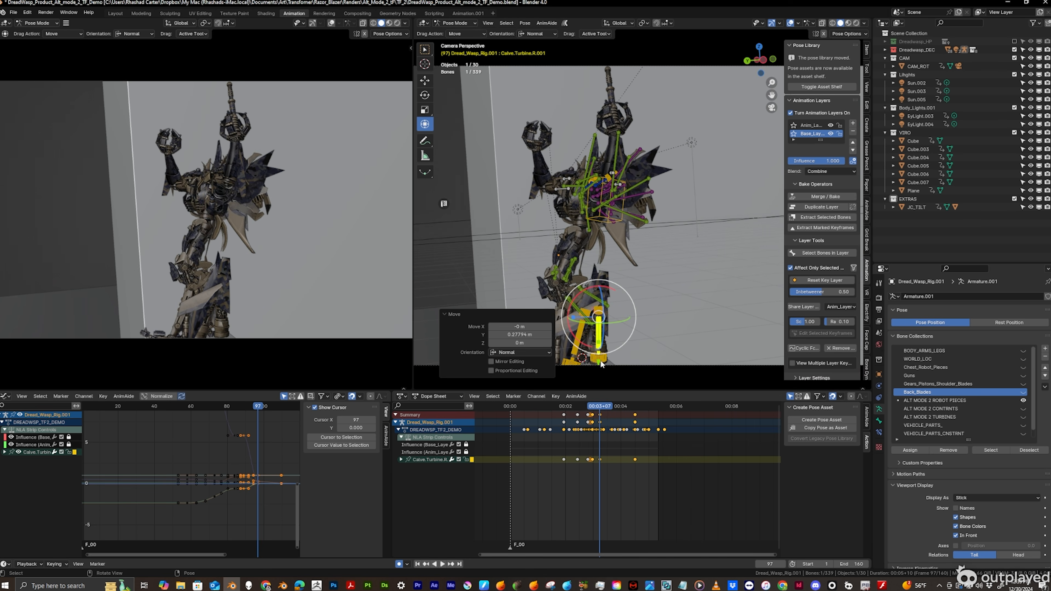
{"action": "key", "text": "space"}
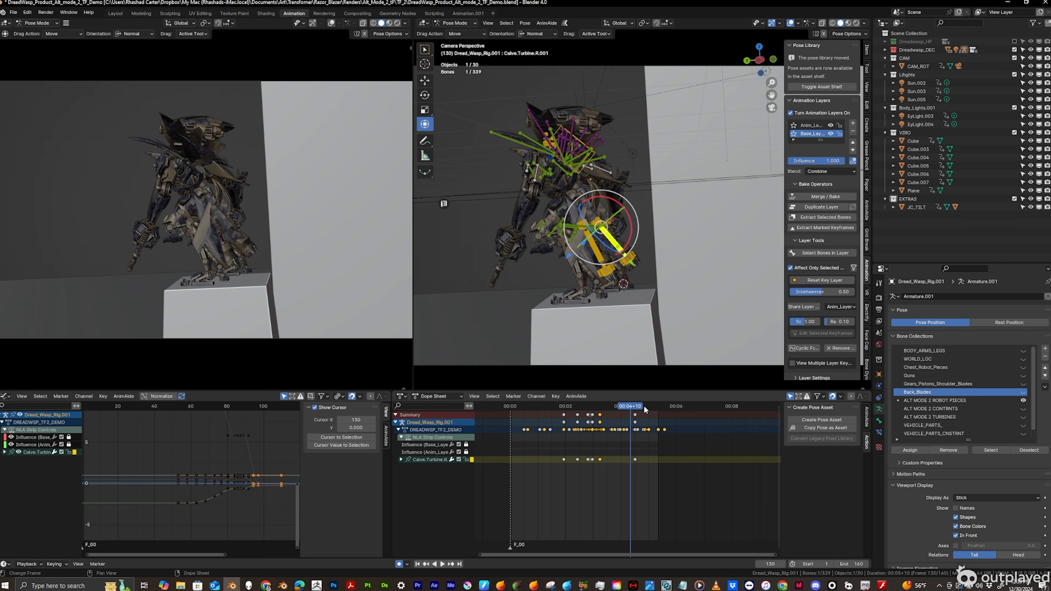
- Shift the selected Calve.Turbine.R.001 keyframe 2 frames earlier to frame 128 and play back the motion
{"action": "left_click_drag", "start_coordinate": [645, 410], "coordinate": [626, 408]}
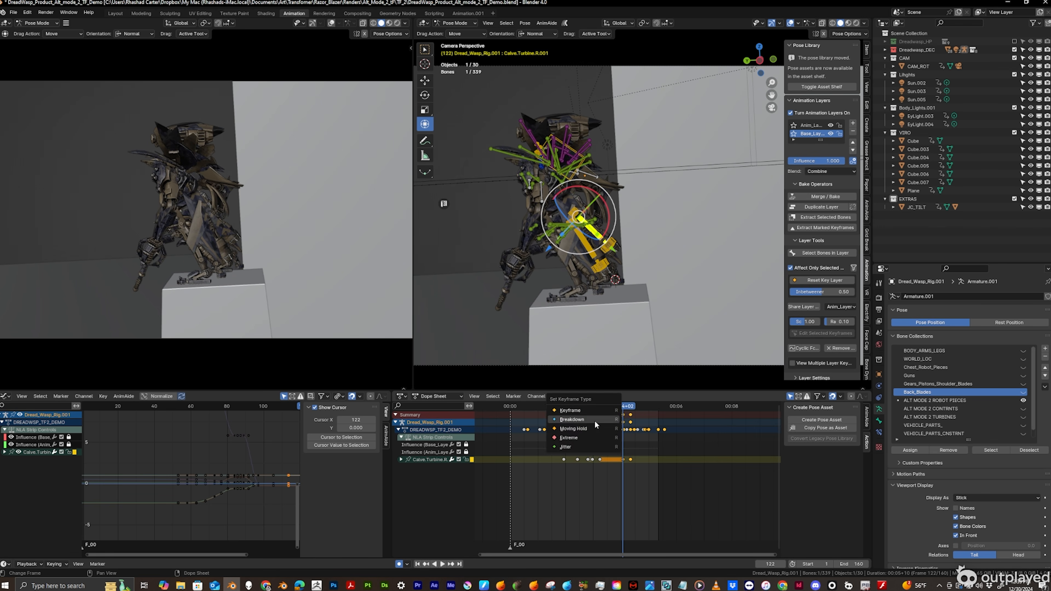
{"action": "key", "text": "space"}
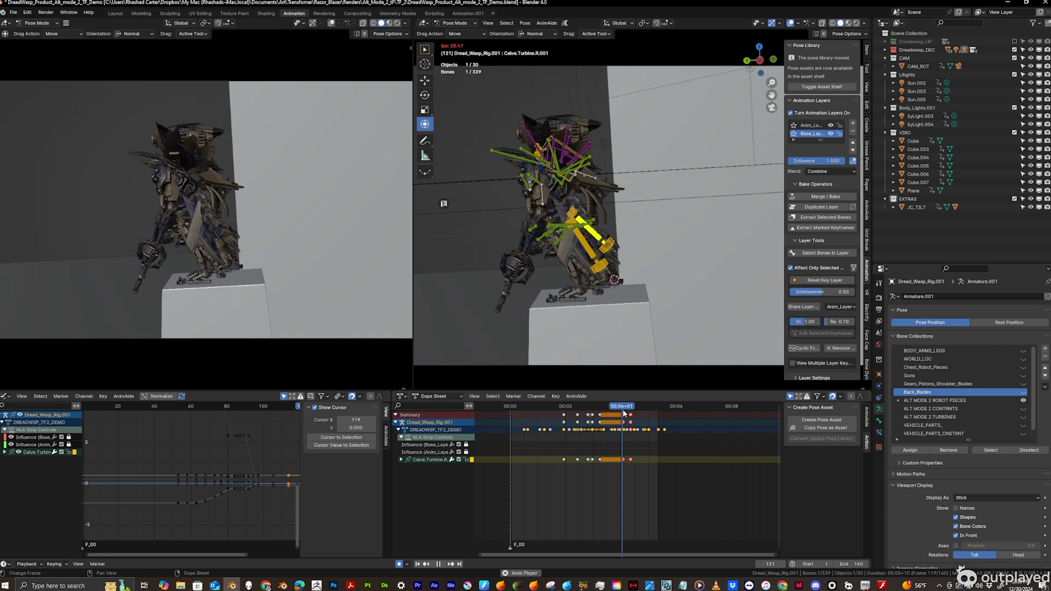
{"action": "key", "text": "space"}
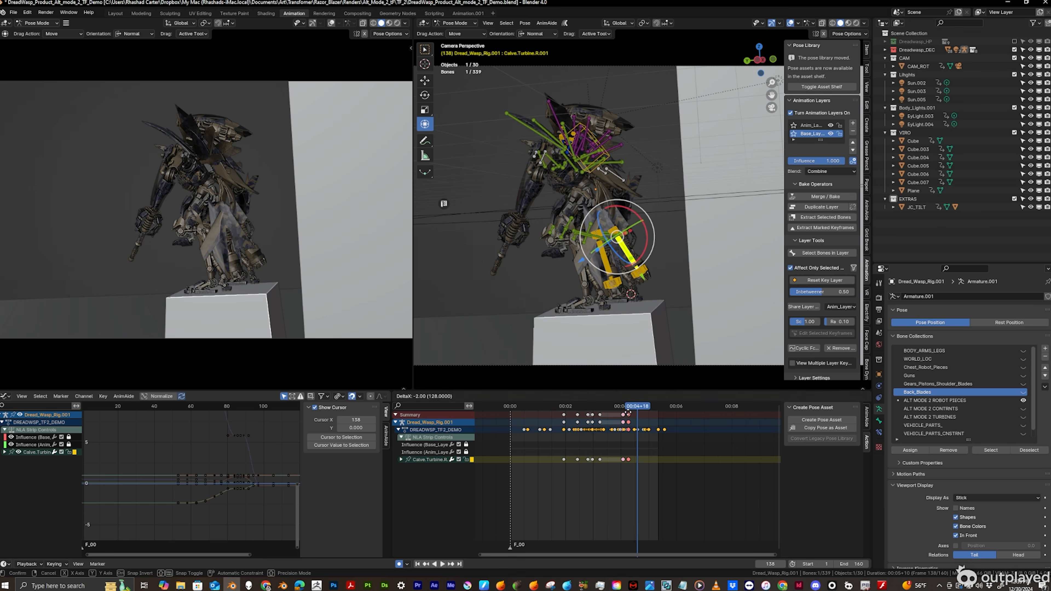
{"action": "left_click_drag", "start_coordinate": [628, 412], "coordinate": [629, 413]}
{"action": "left_click_drag", "start_coordinate": [638, 408], "coordinate": [623, 409]}
{"action": "key", "text": "space"}
{"action": "key", "text": "space"}
- At frame 130, move the Calve.Turbine.R.001 bone about -0.047 m along its normal Y axis
{"action": "scroll", "coordinate": [653, 253], "scroll_direction": "up", "scroll_amount": 2}
{"action": "middle_click_drag", "start_coordinate": [653, 251], "coordinate": [609, 316], "text": "shift"}
{"action": "key", "text": "Left"}
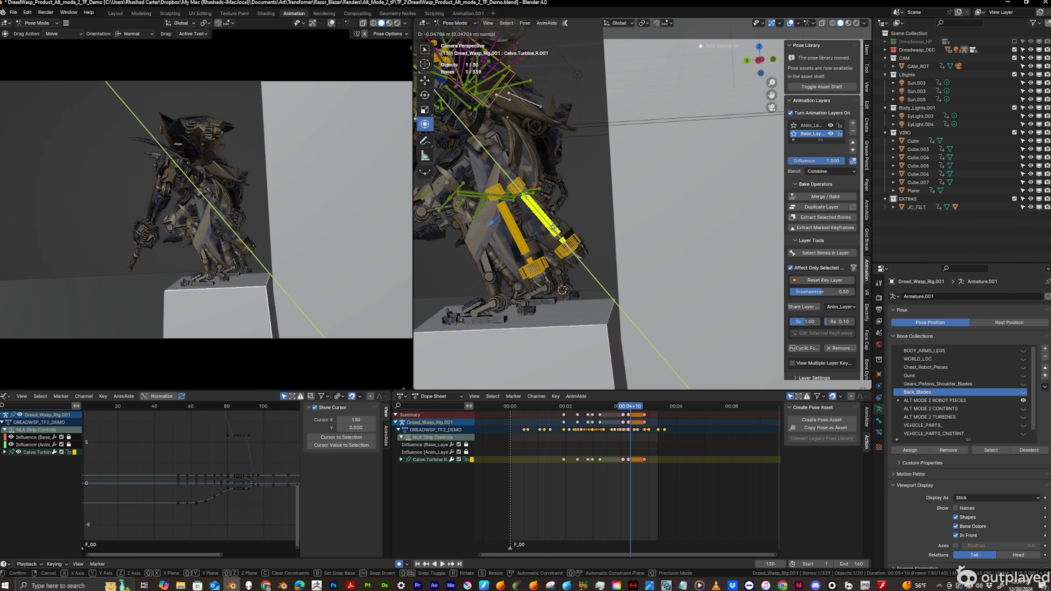
{"action": "left_click_drag", "start_coordinate": [553, 227], "coordinate": [555, 229]}
- Step frame by frame past frame 134 to examine how the turbine bone settles, and play the animation
{"action": "key", "text": "Right"}
{"action": "key", "text": "Right"}
{"action": "key", "text": "Right"}
{"action": "key", "text": "Right"}
{"action": "left_click", "coordinate": [570, 244]}
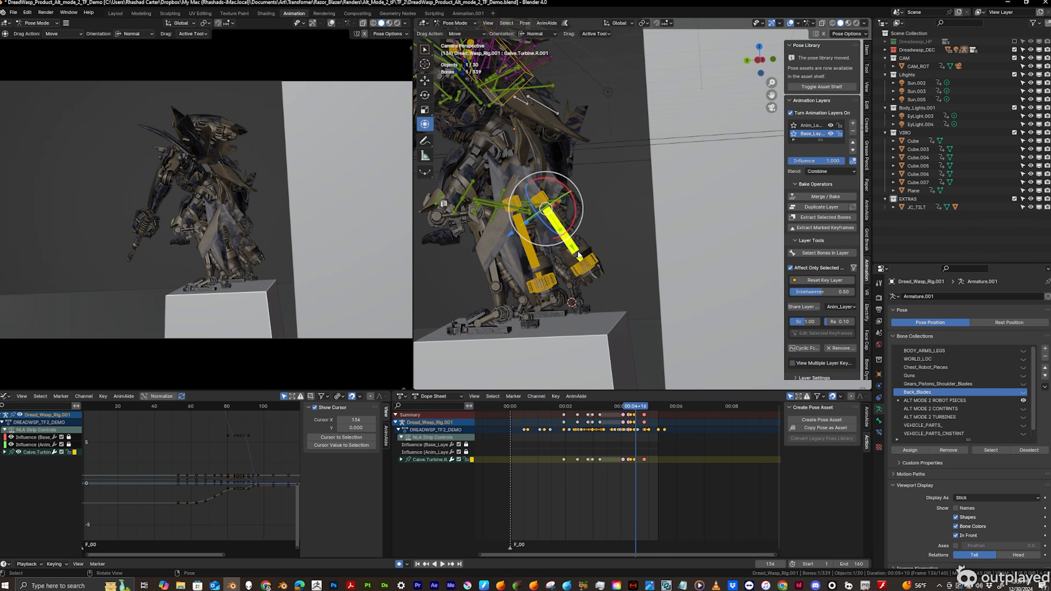
{"action": "key", "text": "Right"}
{"action": "key", "text": "Right"}
{"action": "key", "text": "Right"}
{"action": "key", "text": "Right"}
{"action": "key", "text": "Right"}
{"action": "key", "text": "space"}
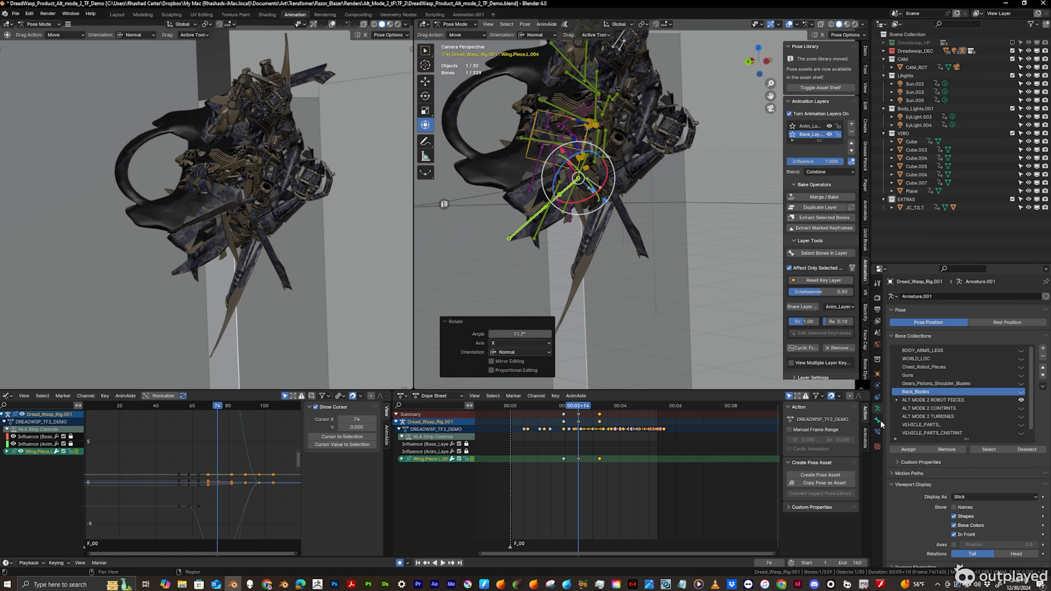
- Show the bone properties of Wing.Piece.L.004, move and rotate it at frame 82, and play the result
{"action": "left_click", "coordinate": [877, 421]}
{"action": "key", "text": "r"}
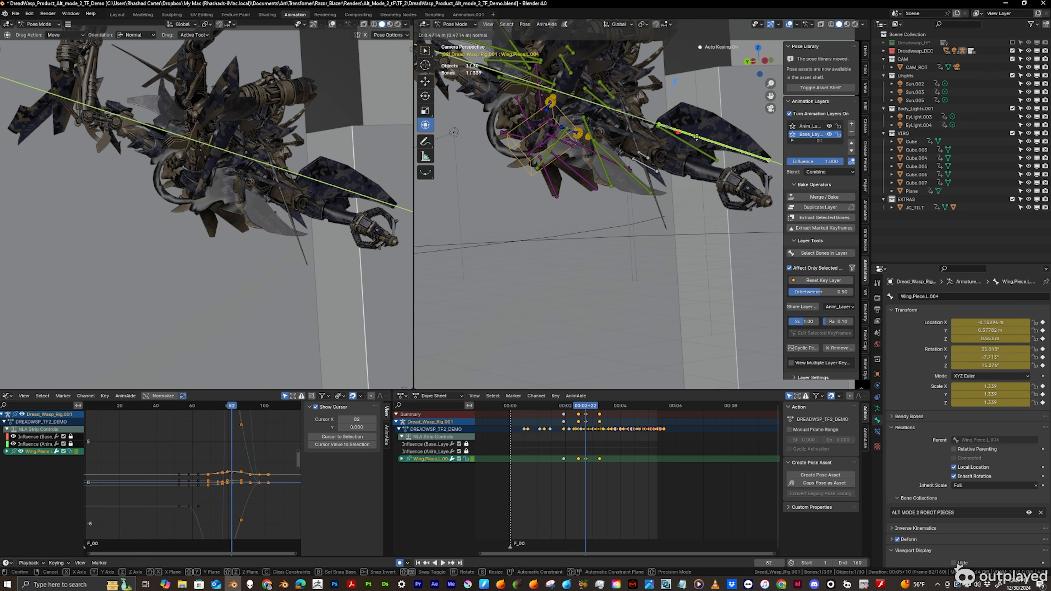
{"action": "left_click", "coordinate": [658, 152]}
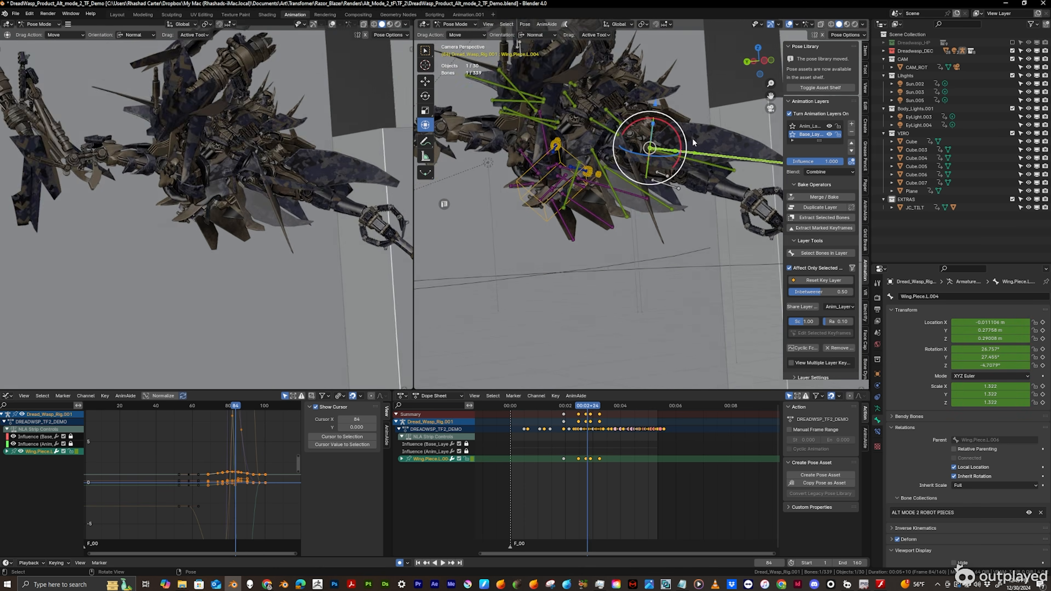
{"action": "key", "text": "space"}
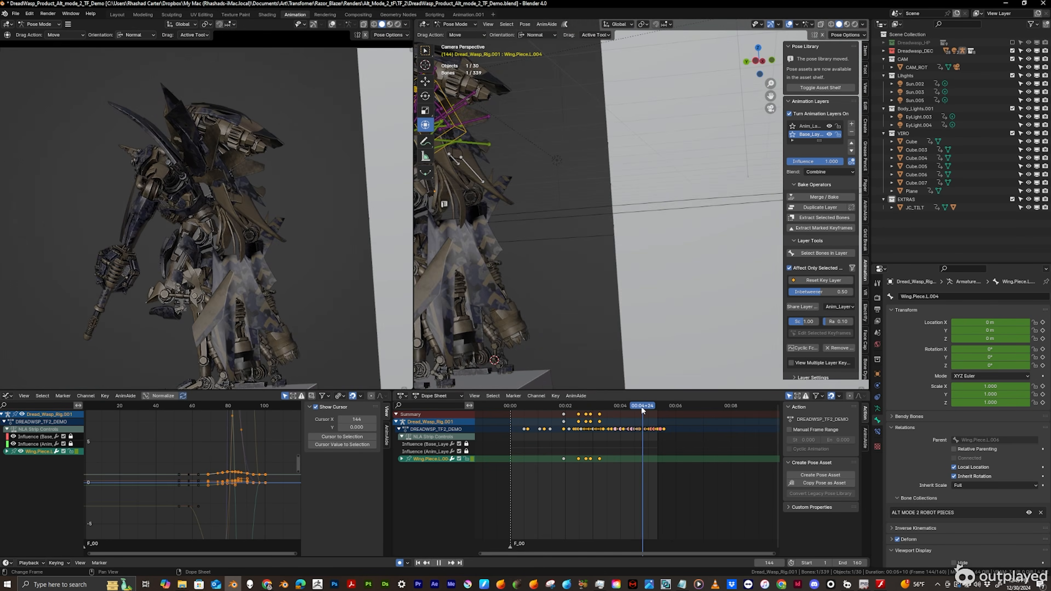
- Trackball-rotate Wing.Piece.L.004 late in the animation, while the robot is standing, and review the motion back at frame 97
{"action": "left_click_drag", "start_coordinate": [643, 410], "coordinate": [621, 409]}
{"action": "key", "text": "space"}
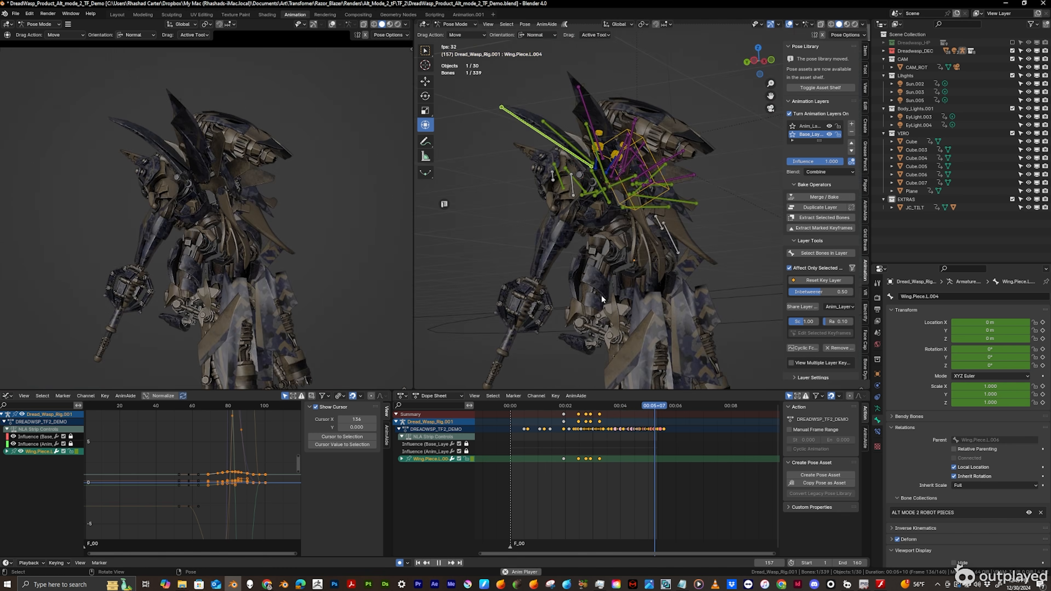
{"action": "left_click_drag", "start_coordinate": [546, 184], "coordinate": [611, 223]}
{"action": "key", "text": "Return"}
{"action": "key", "text": "space"}
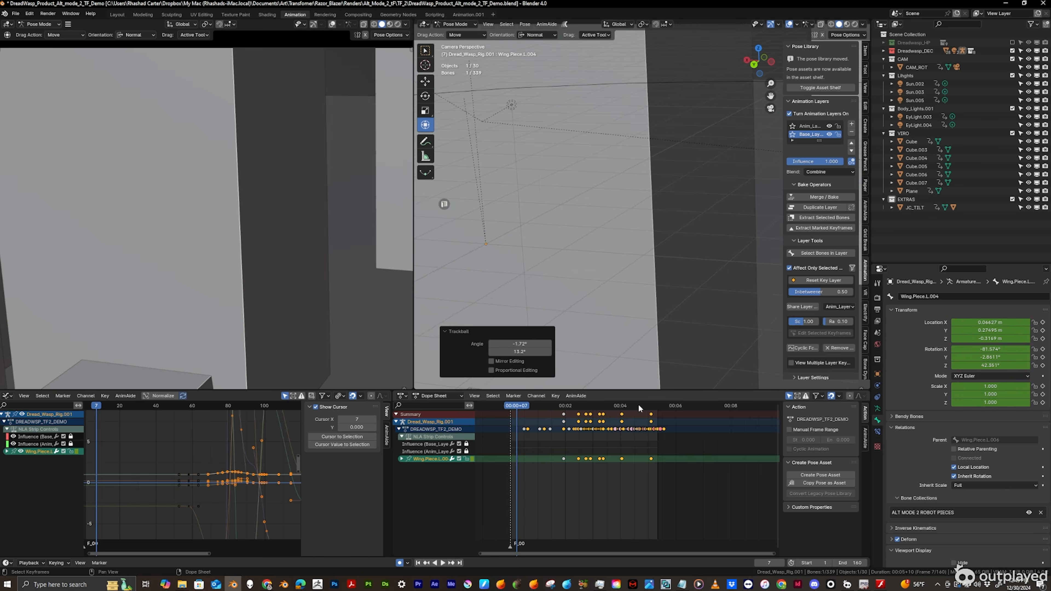
{"action": "left_click_drag", "start_coordinate": [638, 404], "coordinate": [603, 410]}
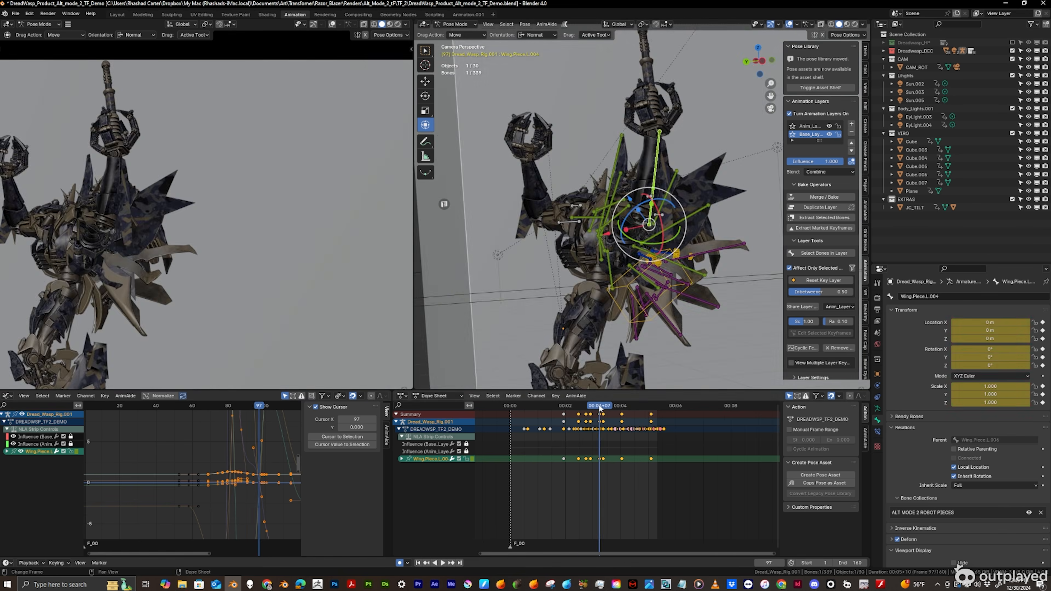
{"action": "key", "text": "Escape"}
- Select the Wing.Piece.L.003 bone and keyframe its pose between frame 74 and frame 89
{"action": "left_click", "coordinate": [702, 227]}
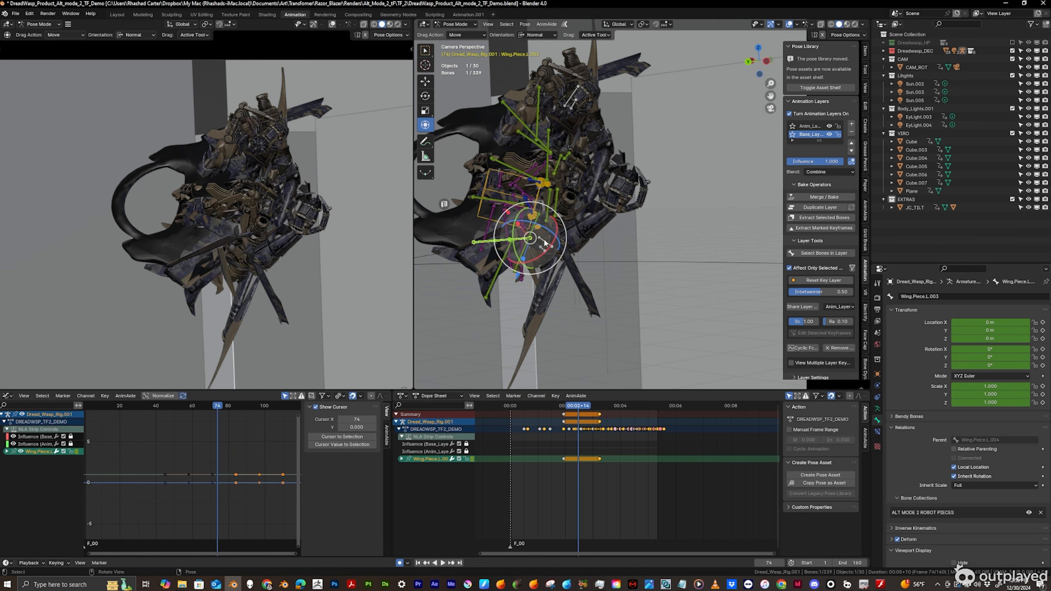
{"action": "key", "text": "Left"}
{"action": "key", "text": "Left"}
{"action": "key", "text": "Right"}
{"action": "key", "text": "Right"}
{"action": "key", "text": "Right"}
{"action": "key", "text": "Right"}
{"action": "key", "text": "Right"}
{"action": "key", "text": "Right"}
{"action": "key", "text": "Right"}
{"action": "key", "text": "Right"}
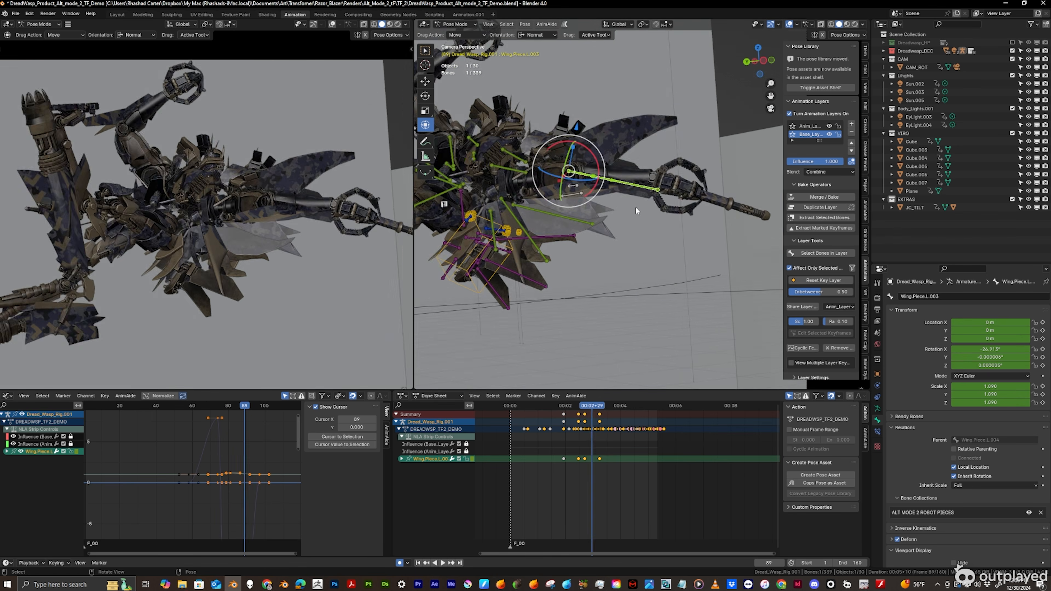
- Adjust the Wing.Piece.L.003 bone's pose around frame 89 and play back its unfolding motion
{"action": "key", "text": "Left"}
{"action": "key", "text": "Left"}
{"action": "key", "text": "Left"}
{"action": "key", "text": "Left"}
{"action": "key", "text": "Left"}
{"action": "key", "text": "Left"}
{"action": "key", "text": "Left"}
{"action": "key", "text": "Left"}
{"action": "key", "text": "Left"}
{"action": "key", "text": "Left"}
{"action": "key", "text": "Left"}
{"action": "key", "text": "space"}
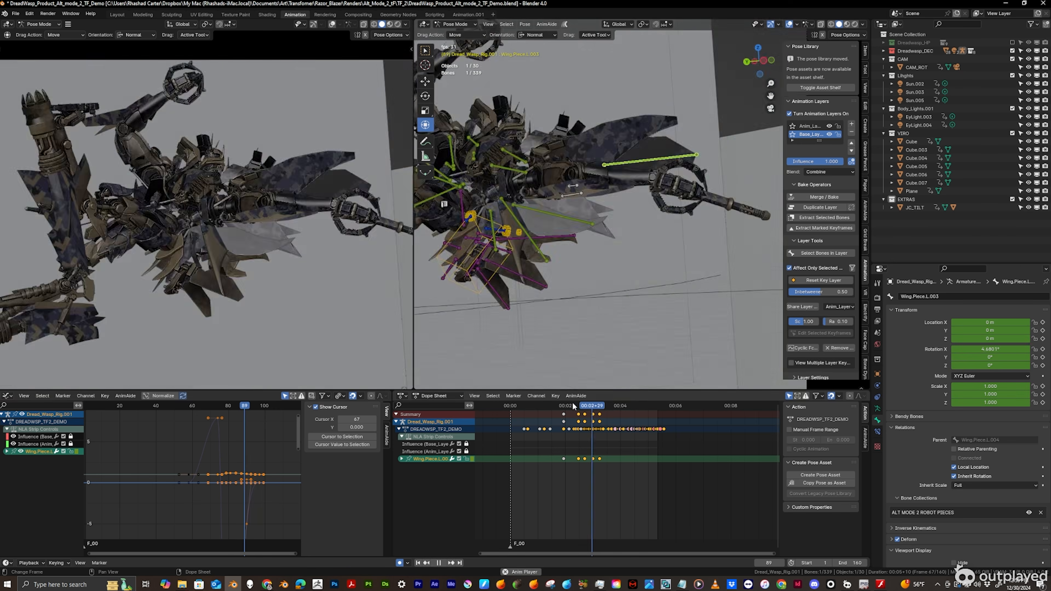
{"action": "left_click", "coordinate": [624, 347]}
{"action": "key", "text": "Escape"}
- Pose the Wing.Piece.R.004 bone at frame 75 and rotate it 12.5° about its normal X axis at frame 83
{"action": "left_click_drag", "start_coordinate": [591, 406], "coordinate": [579, 407]}
{"action": "left_click", "coordinate": [537, 148]}
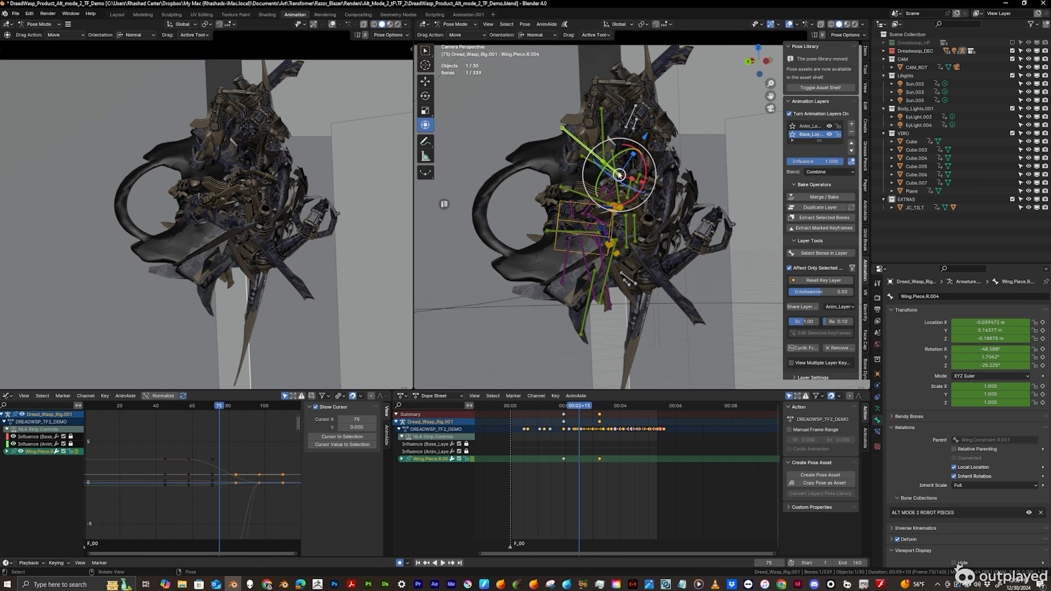
{"action": "left_click_drag", "start_coordinate": [588, 139], "coordinate": [586, 140]}
{"action": "left_click_drag", "start_coordinate": [579, 407], "coordinate": [587, 406]}
{"action": "left_click_drag", "start_coordinate": [549, 164], "coordinate": [546, 172]}
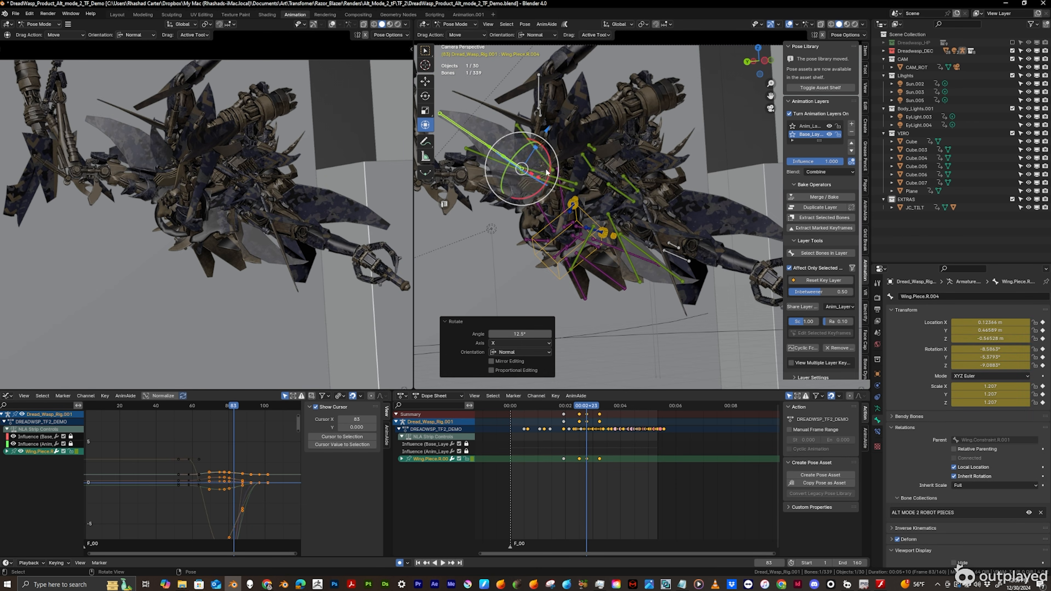
- At frame 77, move Wing.Piece.R.003 0.42738 m along its normal Y axis and rotate it about -11° around its normal X axis
{"action": "left_click_drag", "start_coordinate": [586, 408], "coordinate": [581, 406]}
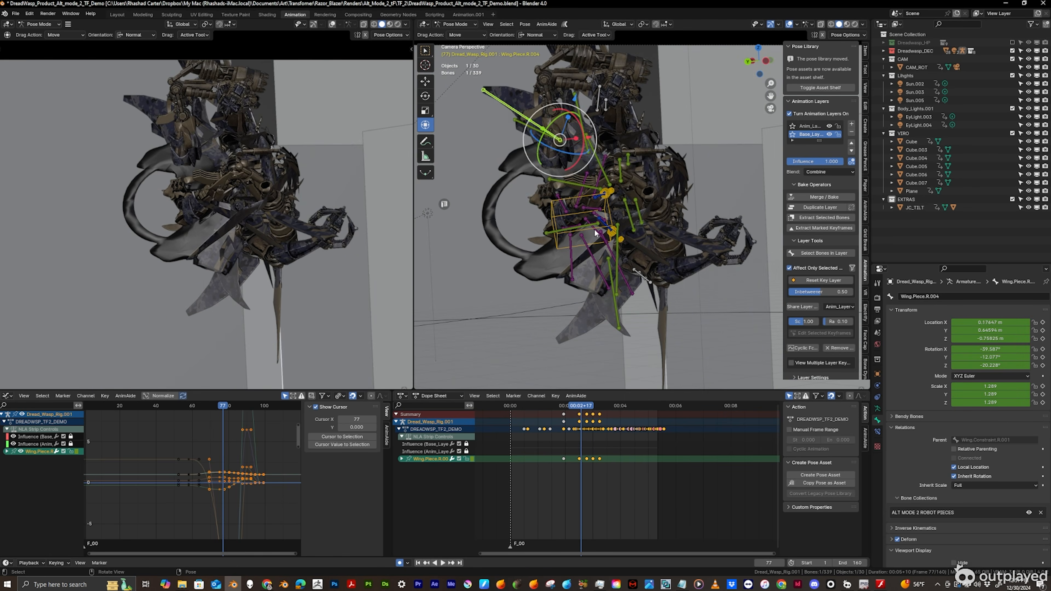
{"action": "left_click", "coordinate": [584, 132]}
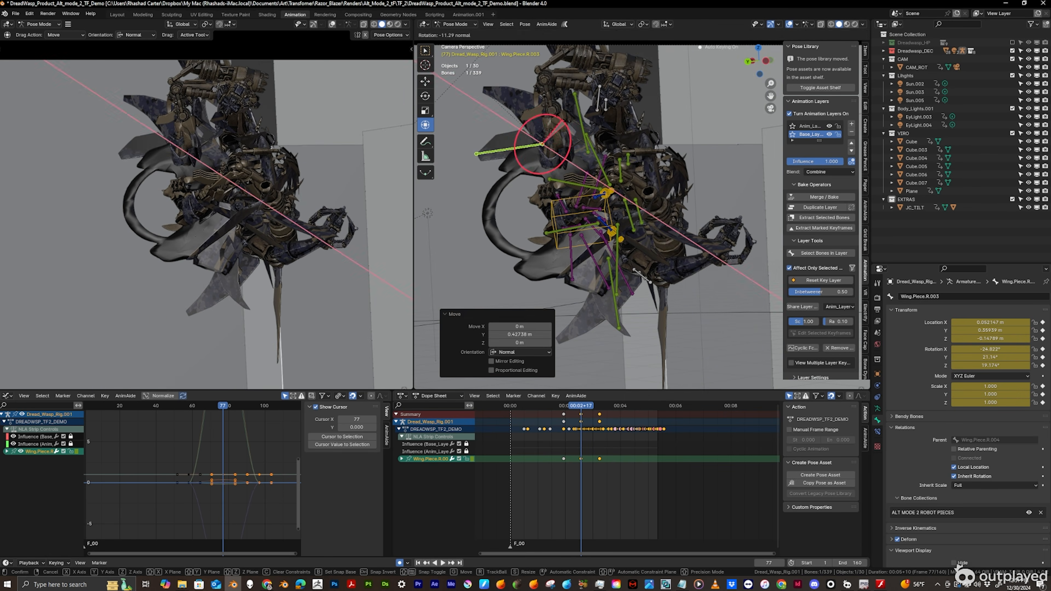
{"action": "left_click_drag", "start_coordinate": [563, 120], "coordinate": [559, 117]}
- At frame 72, rotate Wing.Piece.L.002 -12° about the view axis, move it along its normal Y axis and play the motion
{"action": "mouse_move", "coordinate": [581, 406]}
{"action": "left_mouse_down"}
{"action": "mouse_move", "coordinate": [595, 407]}
{"action": "mouse_move", "coordinate": [576, 406]}
{"action": "left_mouse_up"}
{"action": "key", "text": "h"}
{"action": "left_click", "coordinate": [658, 273]}
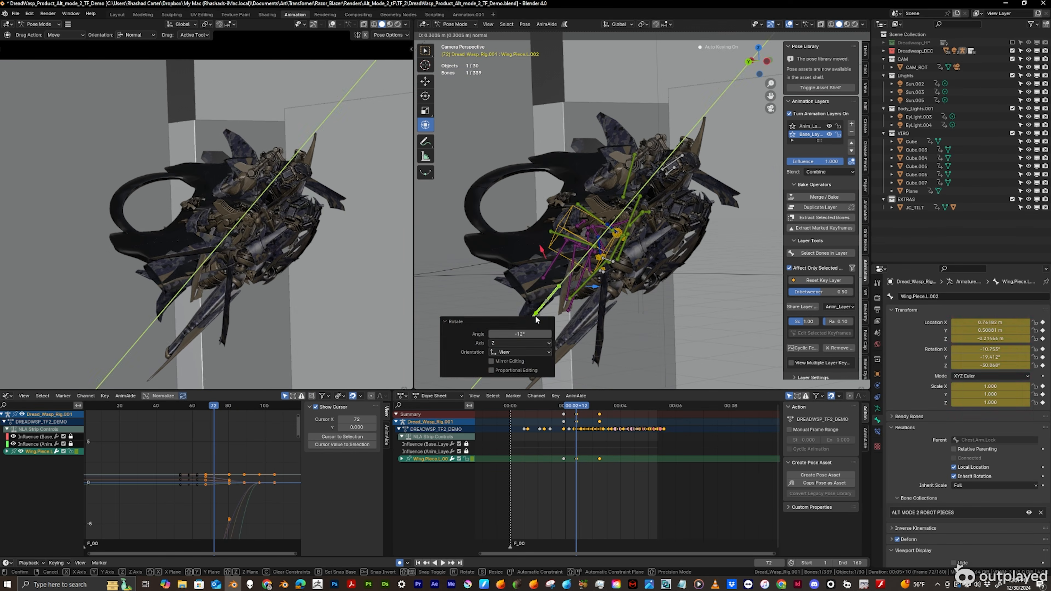
{"action": "left_click_drag", "start_coordinate": [536, 319], "coordinate": [534, 321]}
{"action": "left_click_drag", "start_coordinate": [576, 406], "coordinate": [583, 406]}
{"action": "key", "text": "space"}
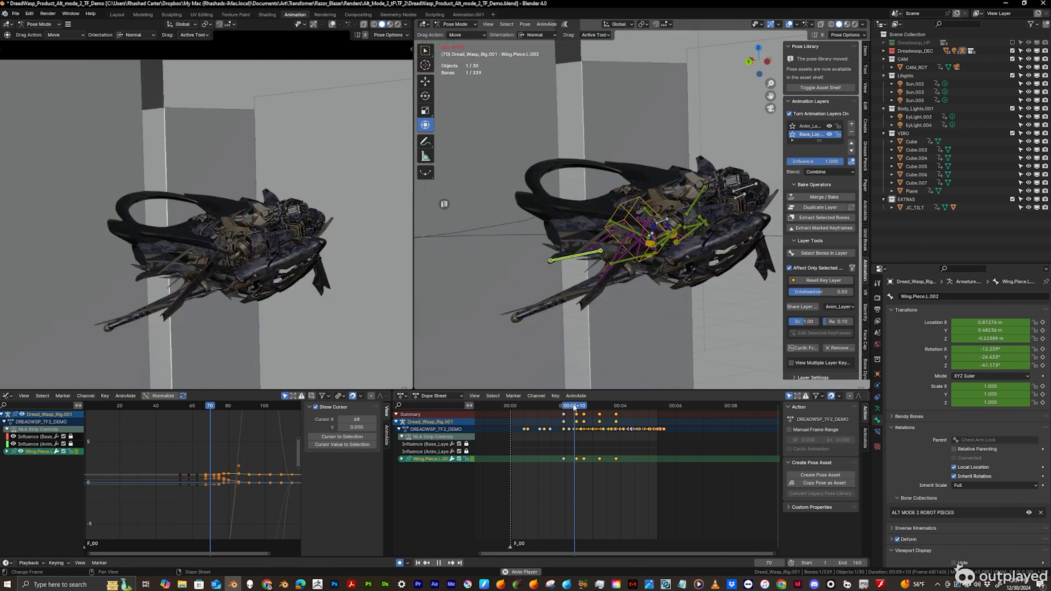
- Refine the Wing.Piece.L.002 bone's pose near frame 73 and play the whole animation in the maximized camera view
{"action": "left_click_drag", "start_coordinate": [642, 252], "coordinate": [639, 259]}
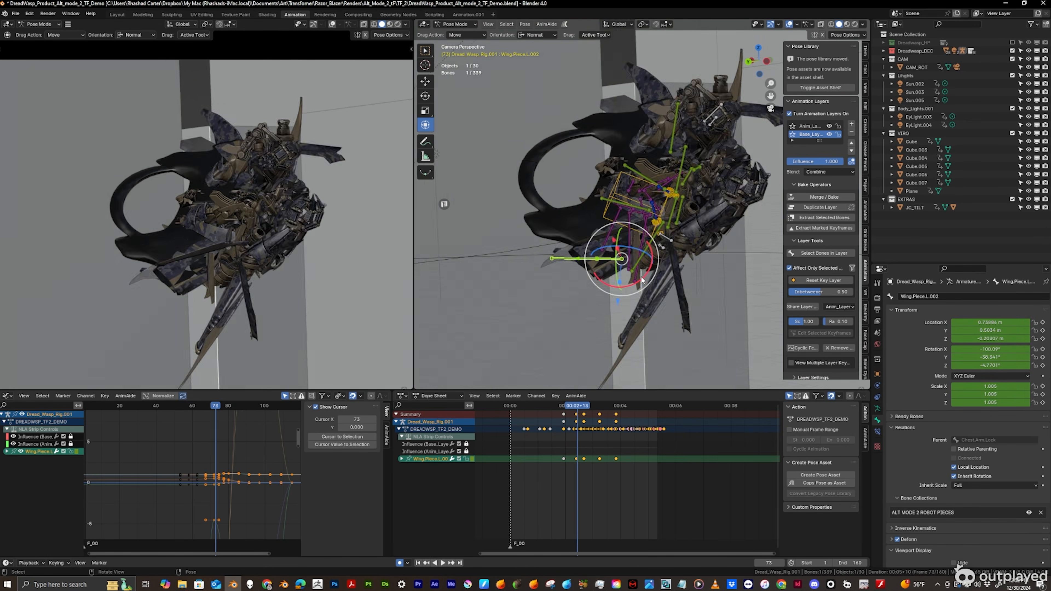
{"action": "key", "text": "space"}
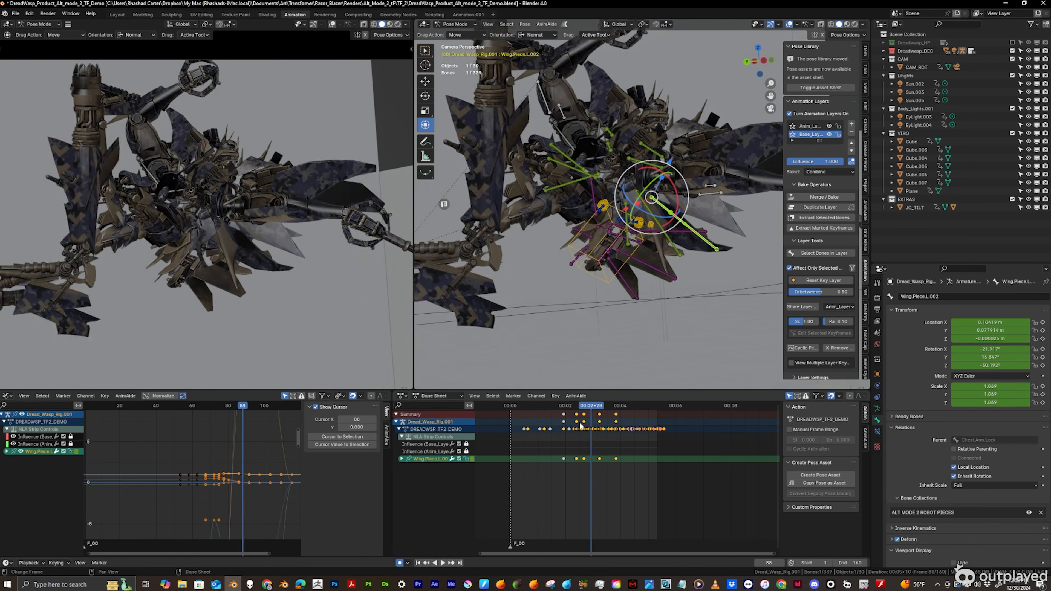
{"action": "key", "text": "ctrl+alt+space"}
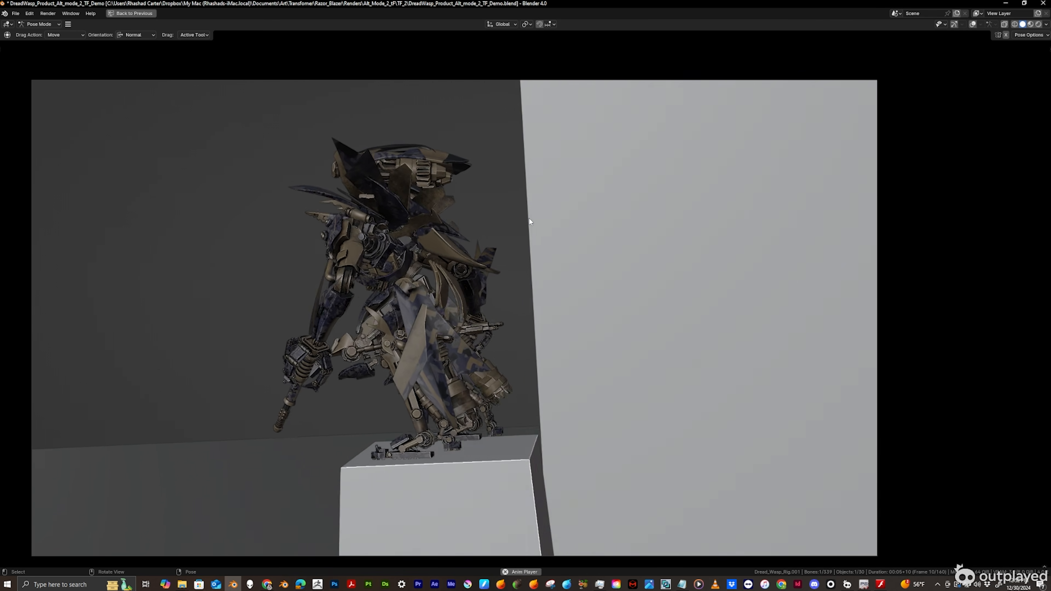
{"action": "key", "text": "ctrl+space"}
- Hide the selected wing bone at frame 88 and replay the animation in a maximized view
{"action": "left_click_drag", "start_coordinate": [632, 411], "coordinate": [590, 408]}
{"action": "left_click", "coordinate": [650, 223]}
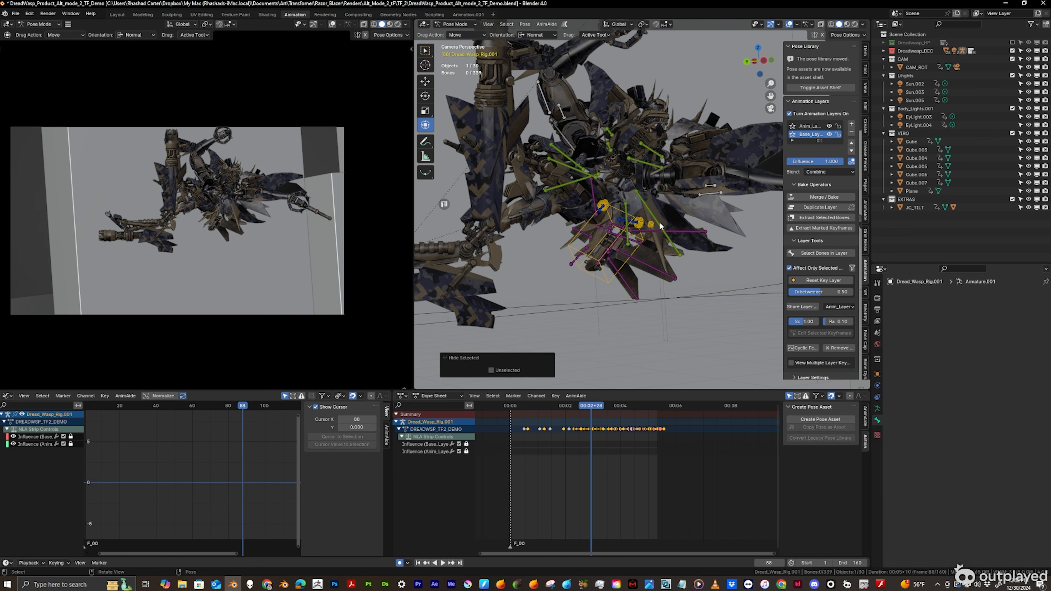
{"action": "key", "text": "ctrl+space"}
{"action": "key", "text": "space"}
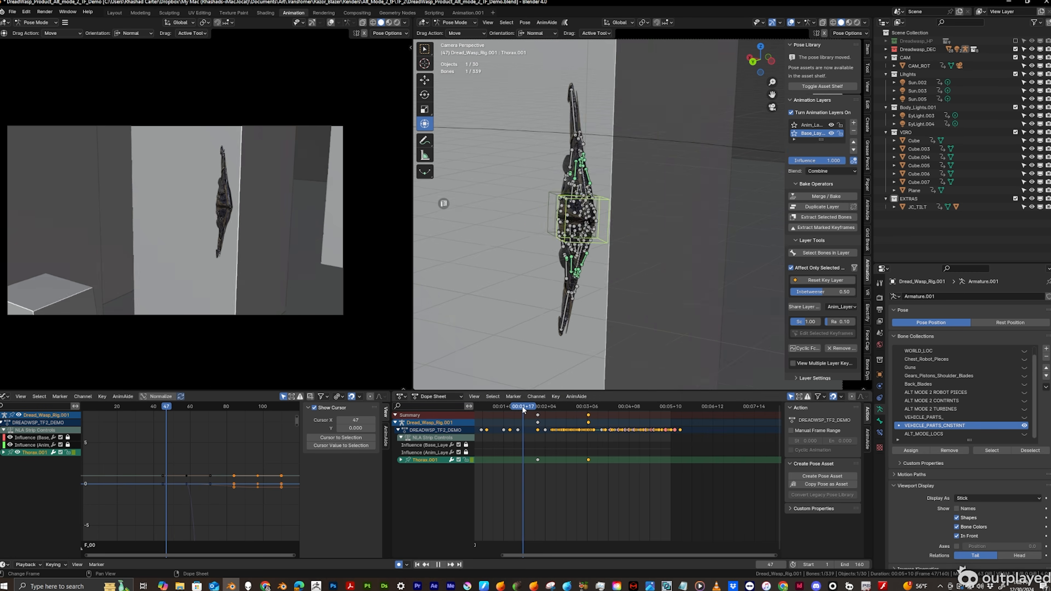
- Show the Thorax bone's properties and review the vehicle's early motion around frames 39 to 60
{"action": "left_click", "coordinate": [880, 421]}
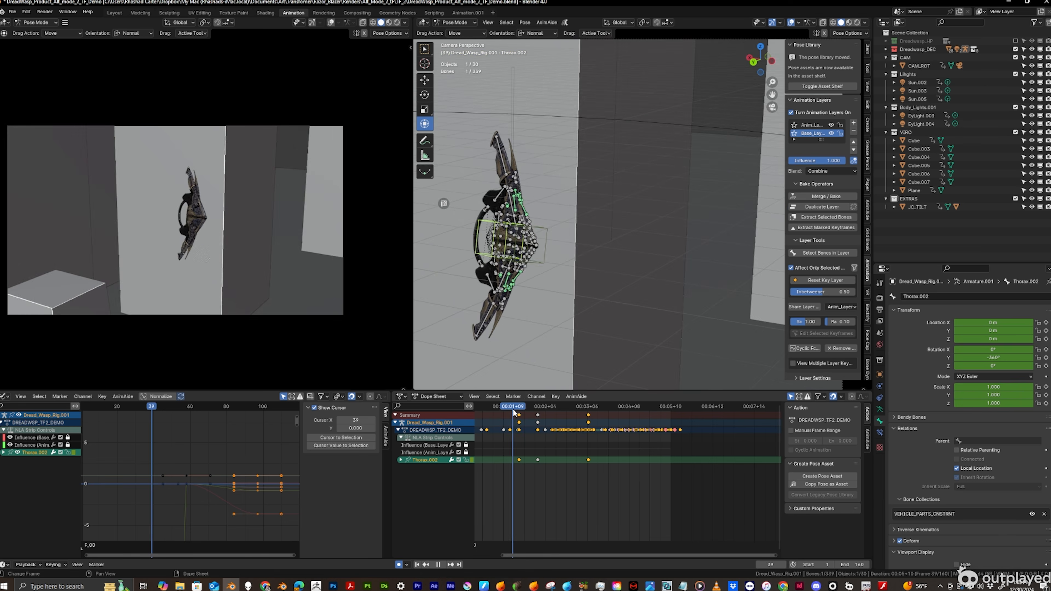
{"action": "left_click_drag", "start_coordinate": [538, 414], "coordinate": [548, 414]}
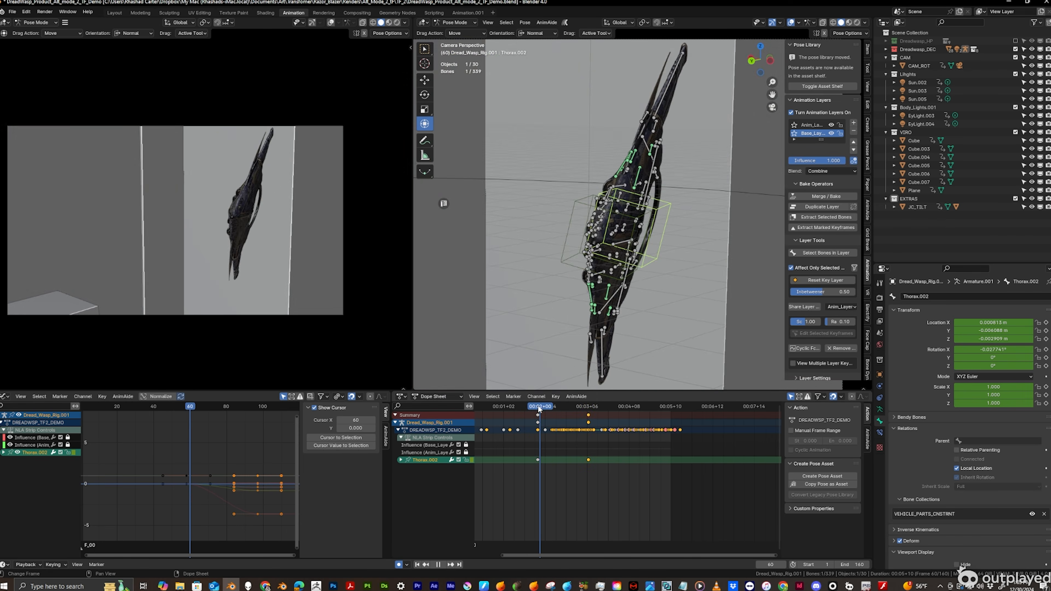
{"action": "key", "text": "space"}
{"action": "left_click_drag", "start_coordinate": [568, 412], "coordinate": [545, 411]}
{"action": "left_click_drag", "start_coordinate": [538, 415], "coordinate": [528, 414]}
{"action": "key", "text": "space"}
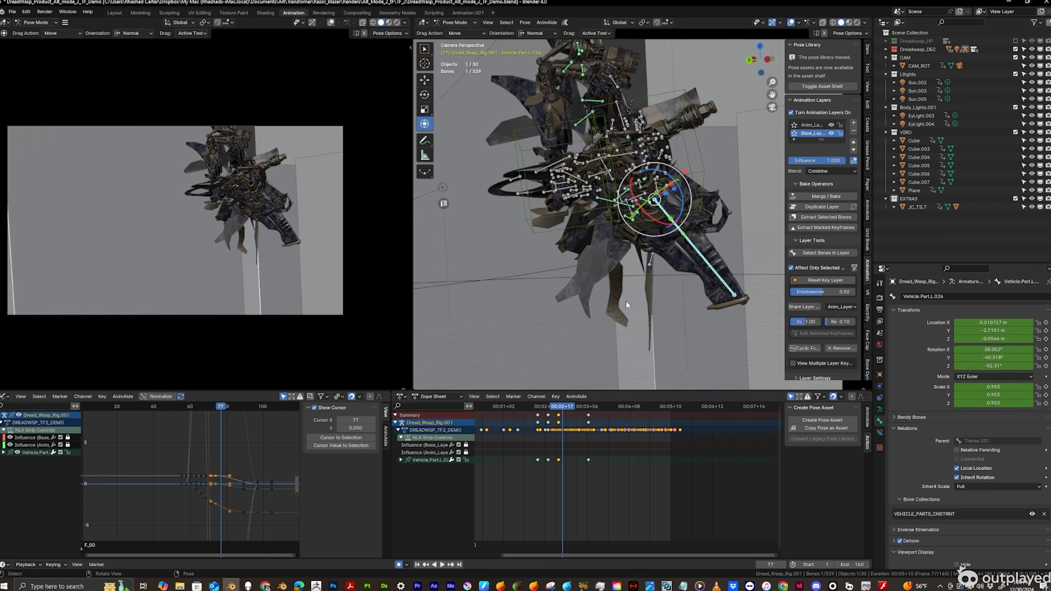
- At frame 77, reposition and rotate the Vehicle.Part.L.026 bone
{"action": "scroll", "coordinate": [296, 225], "scroll_direction": "up", "scroll_amount": 2}
{"action": "left_click_drag", "start_coordinate": [681, 206], "coordinate": [690, 207]}
{"action": "left_click_drag", "start_coordinate": [687, 190], "coordinate": [683, 196]}
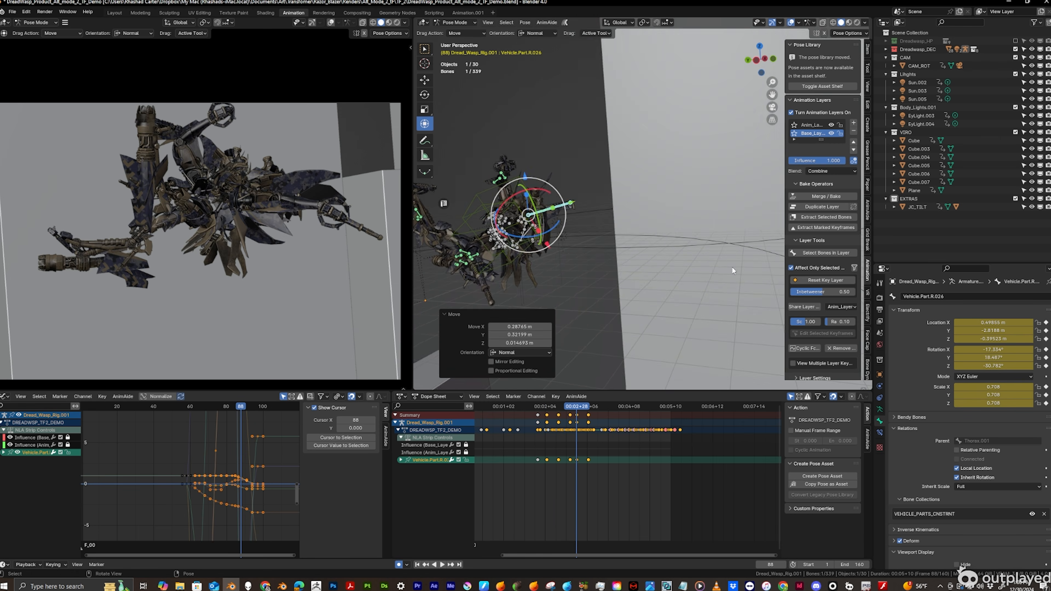
- Hide the Vehicle.Part.R.026 bone and play the animation
{"action": "key", "text": "Escape"}
{"action": "key", "text": "h"}
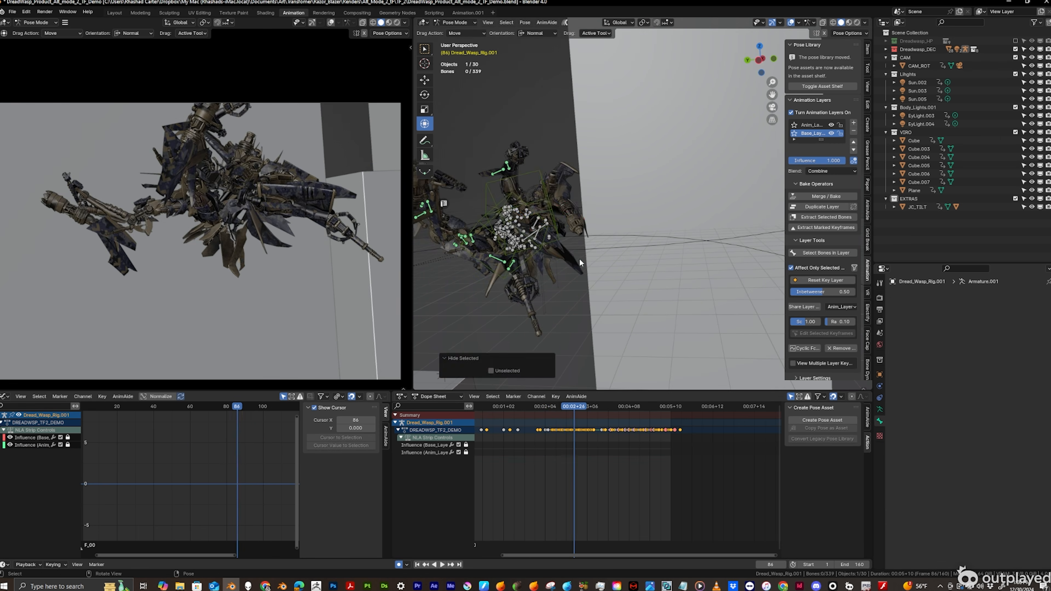
{"action": "key", "text": "space"}
- Select the Thorax.001 bone and examine the vehicle form around frame 61 from another angle during playback
{"action": "middle_click_drag", "start_coordinate": [566, 288], "coordinate": [616, 192]}
{"action": "left_click", "coordinate": [565, 221]}
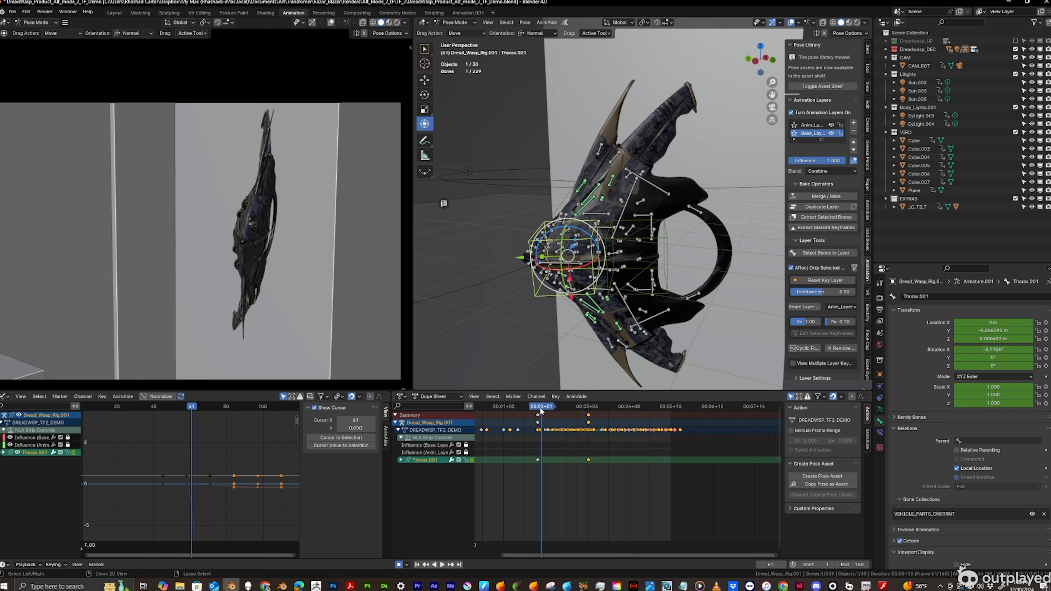
{"action": "key", "text": "space"}
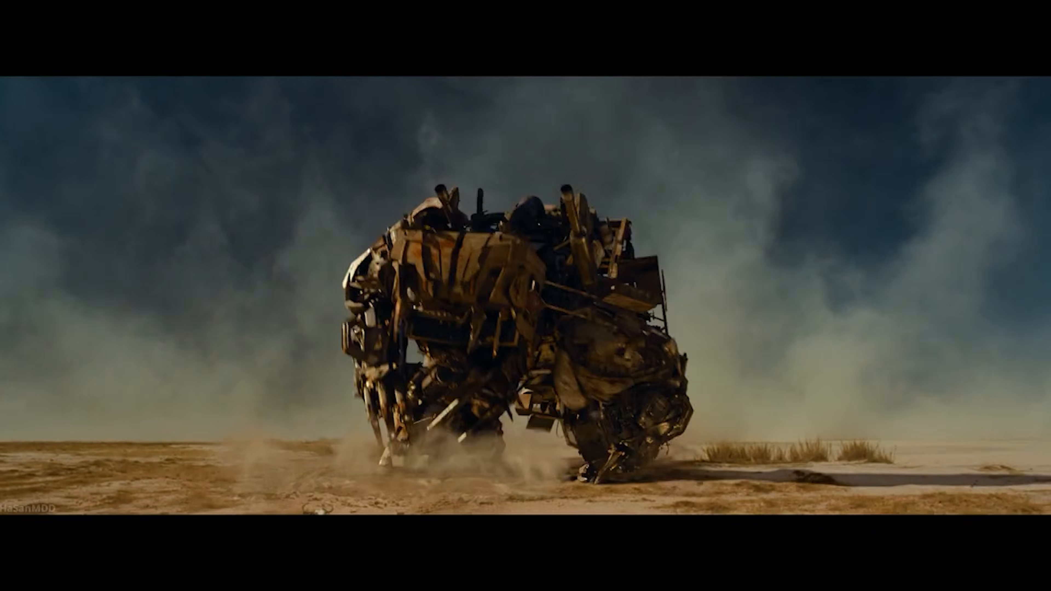
- At frame 88, rotate the Vehicle.Part.L.025 bone about -32.6° around its normal X axis
{"action": "key", "text": "r"}
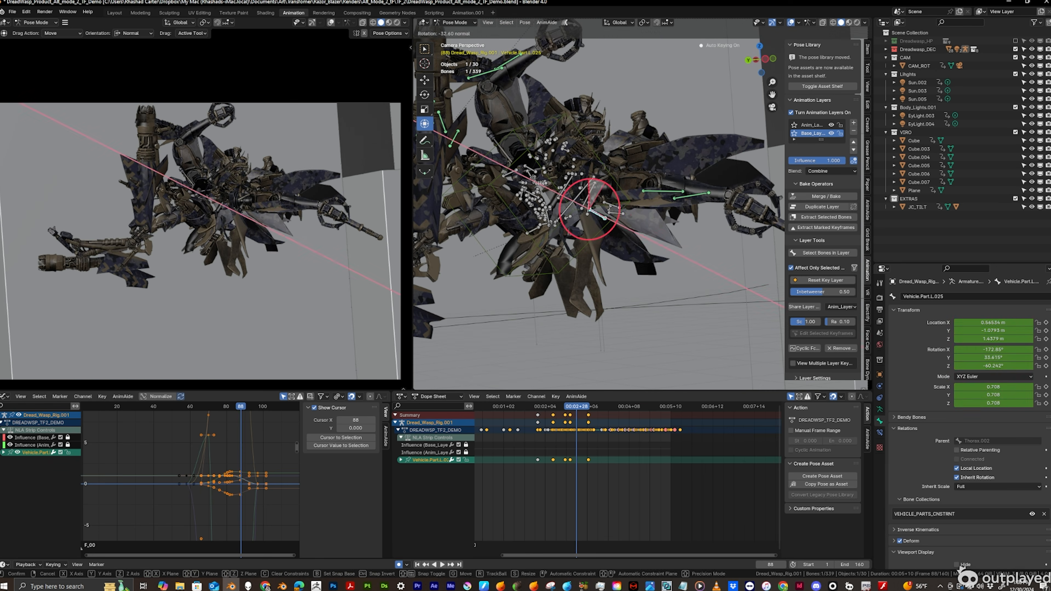
{"action": "left_click_drag", "start_coordinate": [617, 198], "coordinate": [619, 200]}
{"action": "key", "text": "Right"}
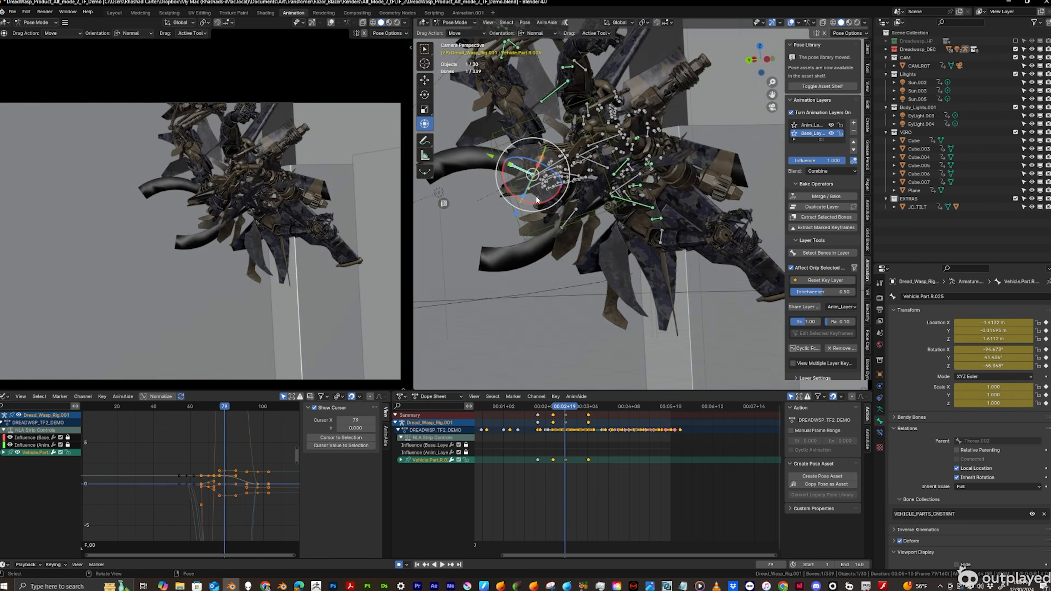
- Rotate the Vehicle.Part.R.025 bone freely at frame 79 and adjust it again at frame 83
{"action": "key", "text": "r"}
{"action": "key", "text": "r"}
{"action": "left_click", "coordinate": [726, 275]}
{"action": "key", "text": "Left"}
{"action": "key", "text": "Left"}
{"action": "key", "text": "Left"}
{"action": "key", "text": "Left"}
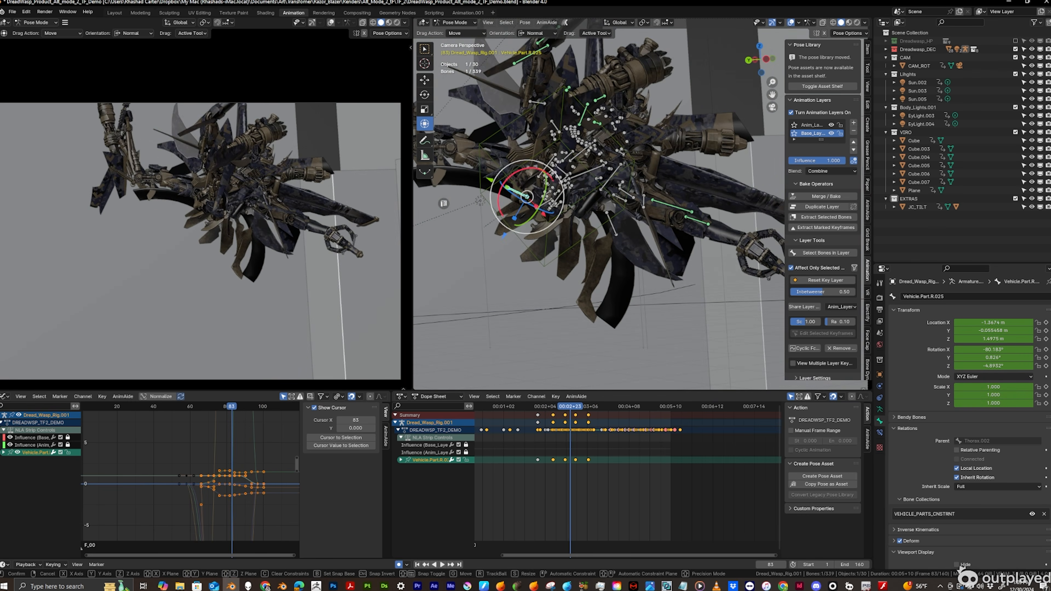
- Play and step through the frames around 84, and select the Vehicle.Part.L.008 bone for inspection
{"action": "key", "text": "space"}
{"action": "key", "text": "space"}
{"action": "left_click", "coordinate": [579, 406]}
{"action": "key", "text": "Left"}
{"action": "key", "text": "Left"}
{"action": "key", "text": "Left"}
{"action": "key", "text": "Left"}
{"action": "key", "text": "Left"}
{"action": "key", "text": "Left"}
{"action": "left_click", "coordinate": [682, 195]}
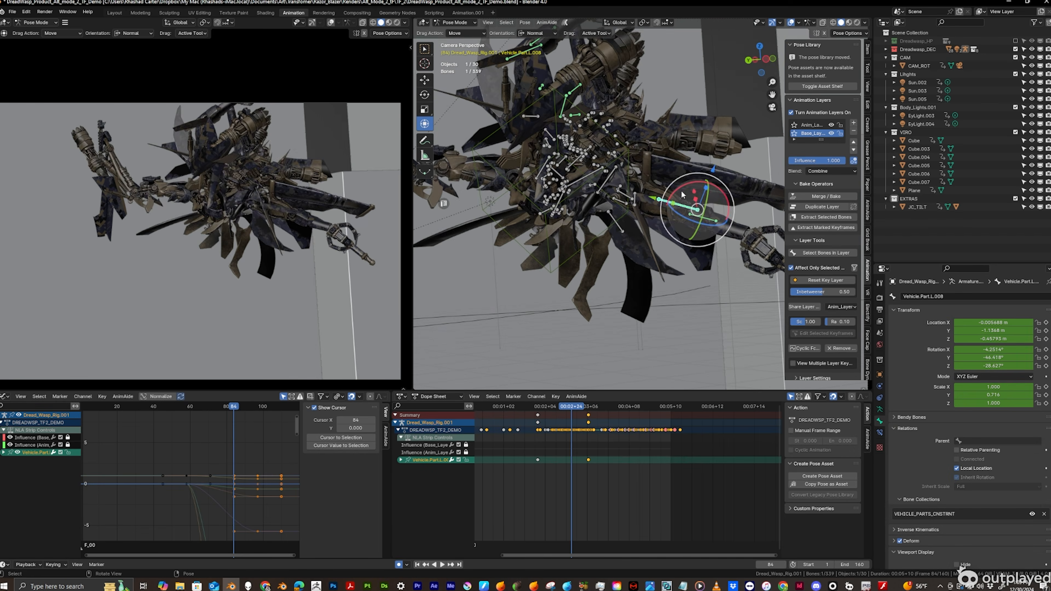
- Check the bones from frame 69 onward, hide the selected vehicle-part bone, and select Vehicle.Part.L.025 at frame 85
{"action": "left_click_drag", "start_coordinate": [575, 408], "coordinate": [551, 407]}
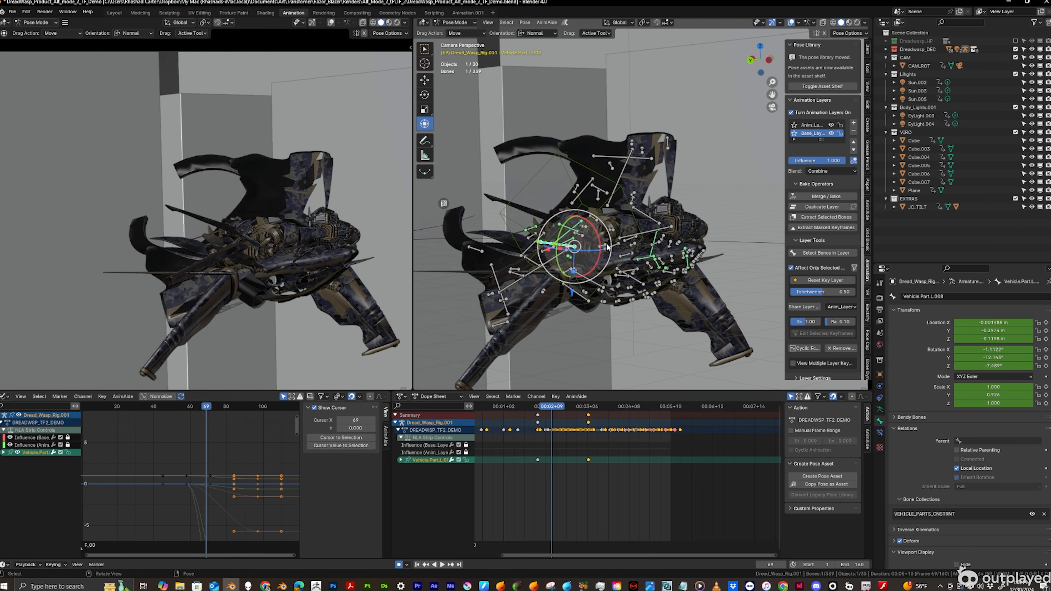
{"action": "left_click", "coordinate": [559, 407]}
{"action": "left_click", "coordinate": [568, 407]}
{"action": "left_click", "coordinate": [670, 208]}
{"action": "left_click", "coordinate": [558, 407]}
{"action": "key", "text": "h"}
{"action": "left_click", "coordinate": [573, 407]}
{"action": "left_click", "coordinate": [617, 220]}
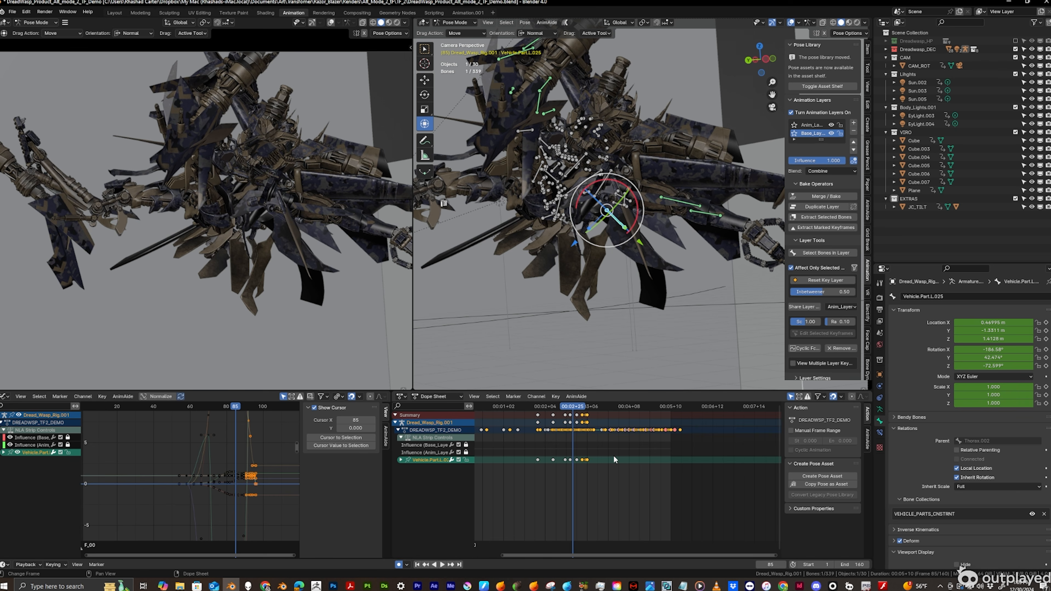
- Play the animation in the maximized camera view and examine the robot form around frame 131
{"action": "scroll", "coordinate": [281, 191], "scroll_direction": "down", "scroll_amount": 2}
{"action": "key", "text": "ctrl+space"}
{"action": "key", "text": "space"}
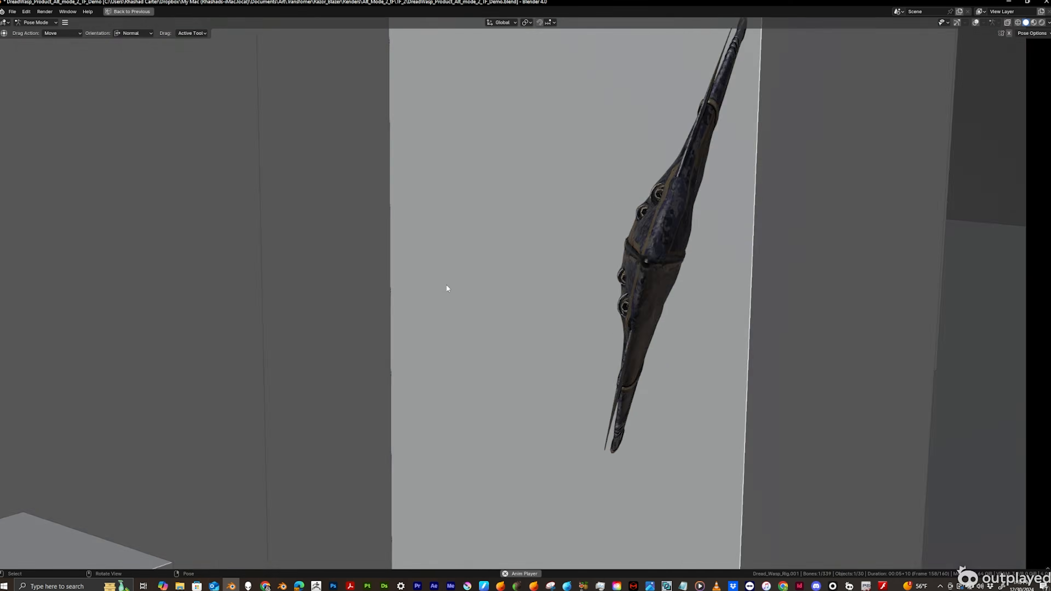
{"action": "key", "text": "ctrl+space"}
{"action": "left_click", "coordinate": [540, 408]}
{"action": "left_click_drag", "start_coordinate": [540, 408], "coordinate": [633, 408]}
{"action": "left_click", "coordinate": [633, 223]}
{"action": "left_click", "coordinate": [587, 408]}
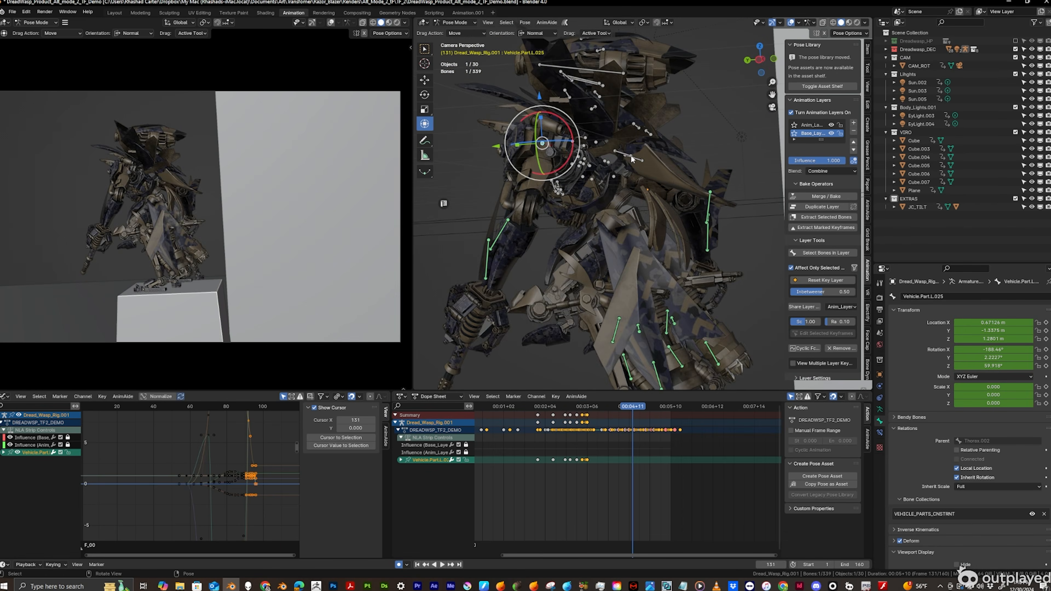
- Rotate the Vehicle.Part.L.015 bone freely at frame 69 and adjust its pose at further frames of the transformation
{"action": "left_click", "coordinate": [538, 408]}
{"action": "left_click_drag", "start_coordinate": [538, 407], "coordinate": [546, 407]}
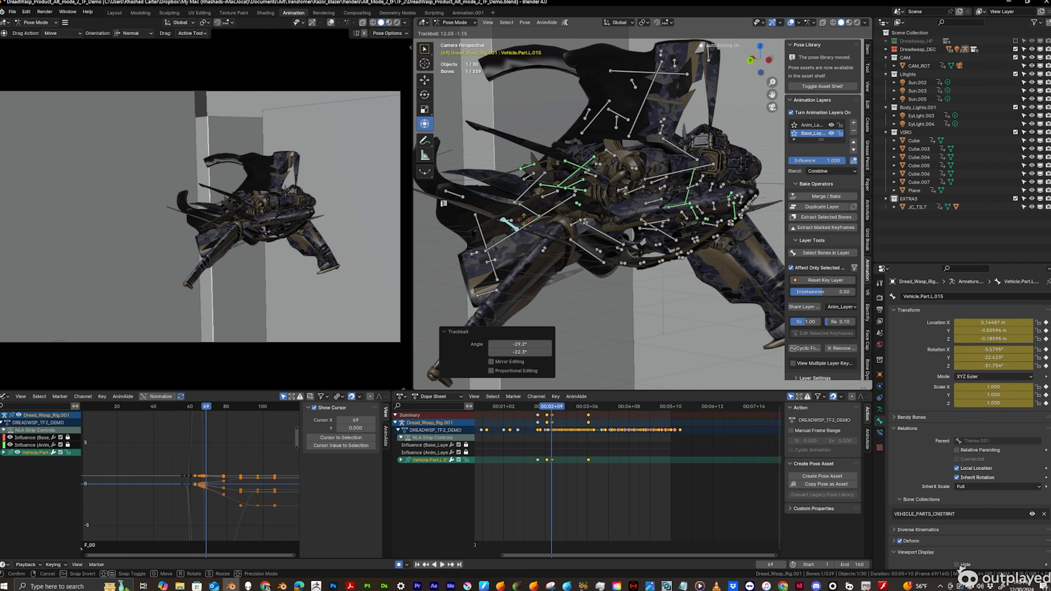
{"action": "left_click_drag", "start_coordinate": [524, 220], "coordinate": [526, 221]}
{"action": "left_click_drag", "start_coordinate": [551, 407], "coordinate": [559, 407]}
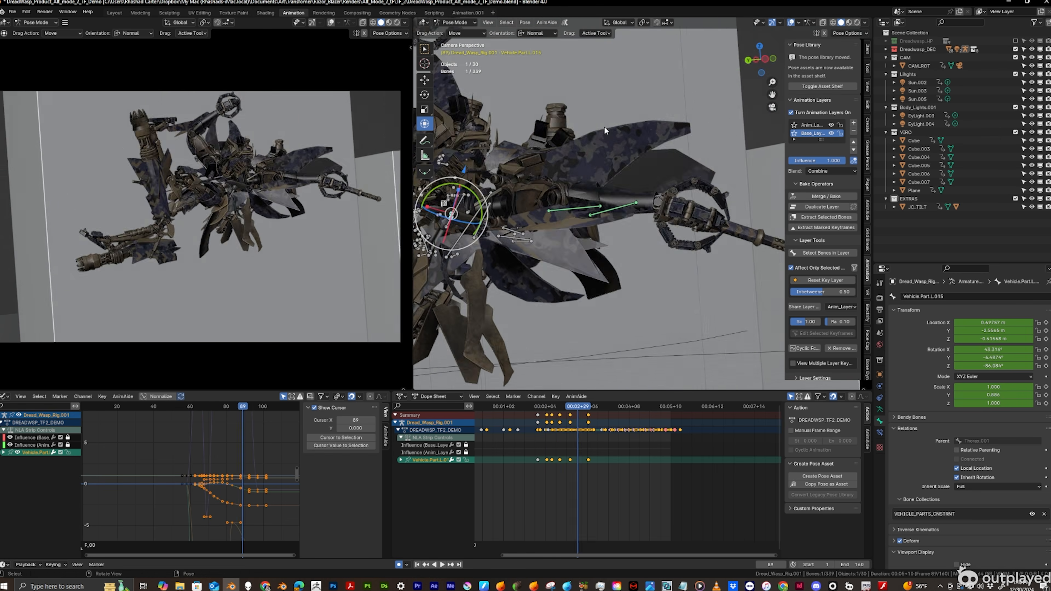
{"action": "left_click_drag", "start_coordinate": [558, 203], "coordinate": [557, 204]}
- Hide the Vehicle.Part.L.015 bone and play the animation
{"action": "mouse_move", "coordinate": [571, 407]}
{"action": "left_mouse_down"}
{"action": "mouse_move", "coordinate": [587, 407]}
{"action": "mouse_move", "coordinate": [525, 407]}
{"action": "mouse_move", "coordinate": [554, 407]}
{"action": "left_mouse_up"}
{"action": "key", "text": "h"}
{"action": "key", "text": "space"}
- Trackball-rotate the Vehicle.Part.R.015 bone by about -3.44° and -29.2°, and refine its pose at frame 70
{"action": "left_click", "coordinate": [563, 305]}
{"action": "left_click", "coordinate": [609, 89]}
{"action": "key", "text": "r"}
{"action": "key", "text": "r"}
{"action": "left_click", "coordinate": [610, 178]}
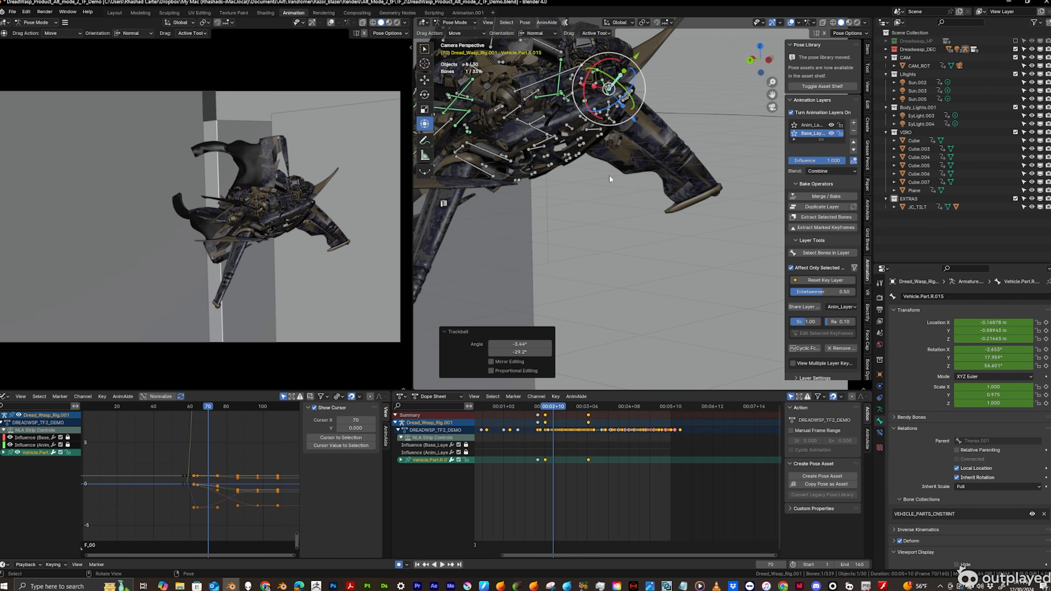
{"action": "left_click_drag", "start_coordinate": [638, 166], "coordinate": [636, 168]}
- At frame 81, move the Vehicle.Part.R.015 bone about -0.09, -0.11 and -0.27 m, rotate it freely, and replay the animation
{"action": "left_click_drag", "start_coordinate": [553, 407], "coordinate": [567, 407]}
{"action": "left_click_drag", "start_coordinate": [597, 159], "coordinate": [598, 161]}
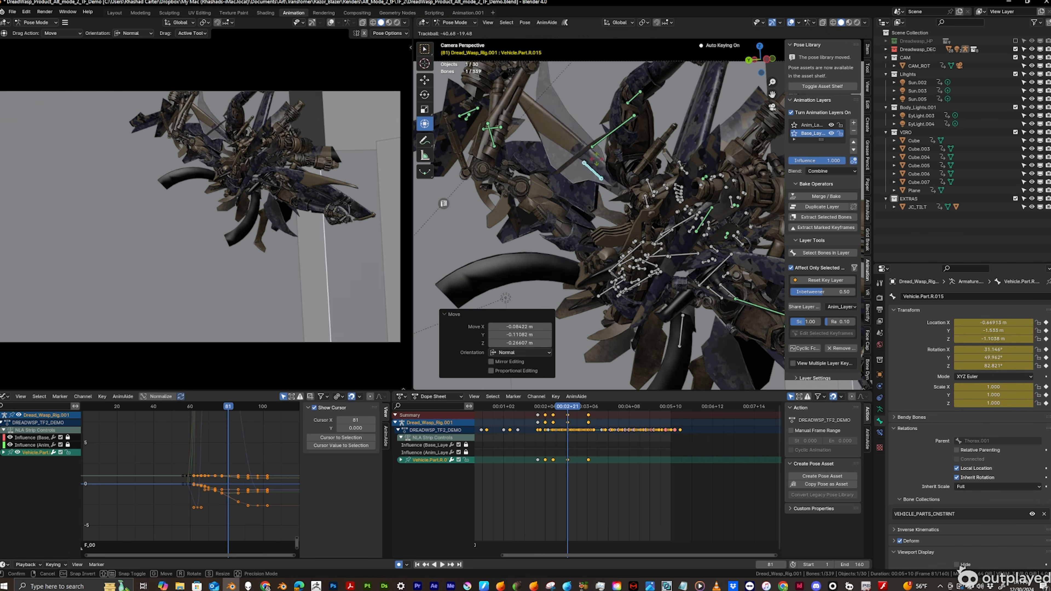
{"action": "mouse_move", "coordinate": [574, 407]}
{"action": "left_mouse_down"}
{"action": "mouse_move", "coordinate": [617, 407]}
{"action": "mouse_move", "coordinate": [554, 407]}
{"action": "left_mouse_up"}
{"action": "key", "text": "space"}
{"action": "key", "text": "space"}
- At frame 60, move the Vehicle.Part.M.001 bone about -0.17 m along its normal Z axis
{"action": "left_click", "coordinate": [526, 290]}
{"action": "left_click", "coordinate": [629, 306]}
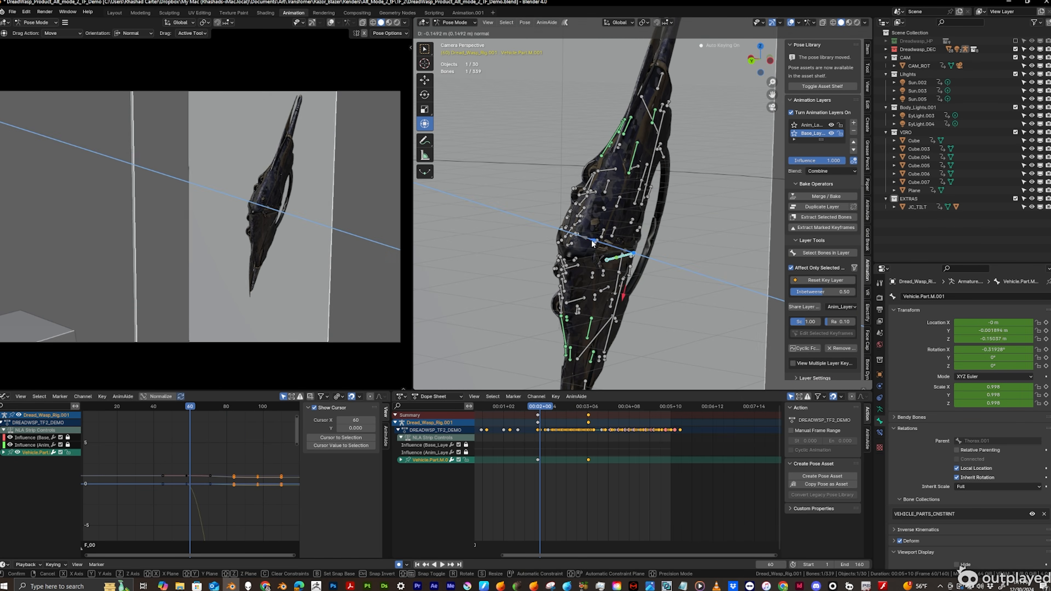
{"action": "left_click_drag", "start_coordinate": [592, 243], "coordinate": [591, 243]}
{"action": "scroll", "coordinate": [250, 183], "scroll_direction": "up", "scroll_amount": 5}
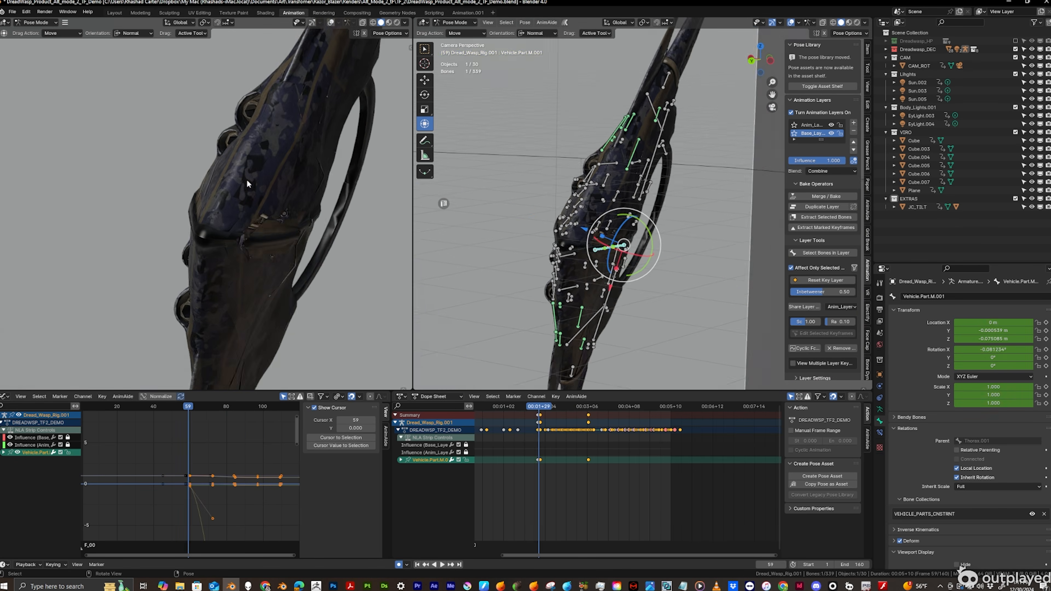
- Select the Vehicle.Part.R.039 bone and adjust its pose through the transformation frames
{"action": "left_click_drag", "start_coordinate": [539, 407], "coordinate": [554, 407]}
{"action": "left_click", "coordinate": [497, 166]}
{"action": "scroll", "coordinate": [241, 242], "scroll_direction": "down", "scroll_amount": 5}
{"action": "left_click", "coordinate": [590, 166]}
{"action": "left_click_drag", "start_coordinate": [499, 131], "coordinate": [524, 155]}
{"action": "mouse_move", "coordinate": [561, 407]}
{"action": "left_mouse_down"}
{"action": "mouse_move", "coordinate": [573, 407]}
{"action": "mouse_move", "coordinate": [544, 408]}
{"action": "mouse_move", "coordinate": [556, 407]}
{"action": "left_mouse_up"}
{"action": "scroll", "coordinate": [232, 232], "scroll_direction": "down", "scroll_amount": 2}
- Play the animation to examine the motion of the Vehicle.Part.R.039 bone around frame 82
{"action": "key", "text": "space"}
{"action": "key", "text": "space"}
{"action": "key", "text": "space"}
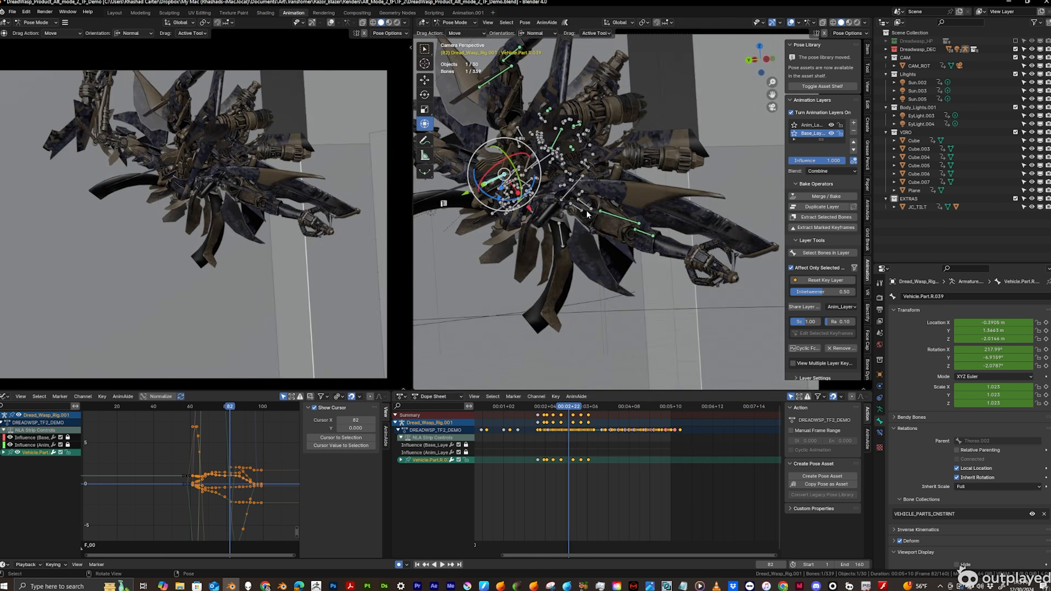
{"action": "left_click", "coordinate": [575, 352]}
{"action": "key", "text": "space"}
{"action": "key", "text": "space"}
- Move the Vehicle.Part.L.029 bone about -0.87 m along normal Y at frame 72; at frame 80, scale it by about 1.648 and rotate it
{"action": "left_click", "coordinate": [529, 265]}
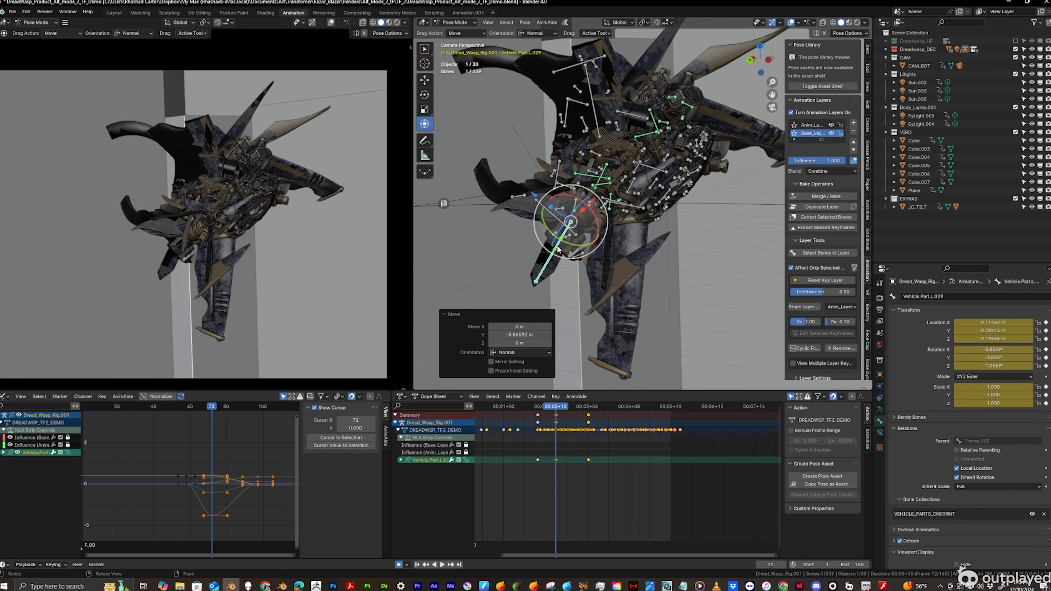
{"action": "left_click", "coordinate": [612, 281]}
{"action": "key", "text": "Right"}
{"action": "key", "text": "Right"}
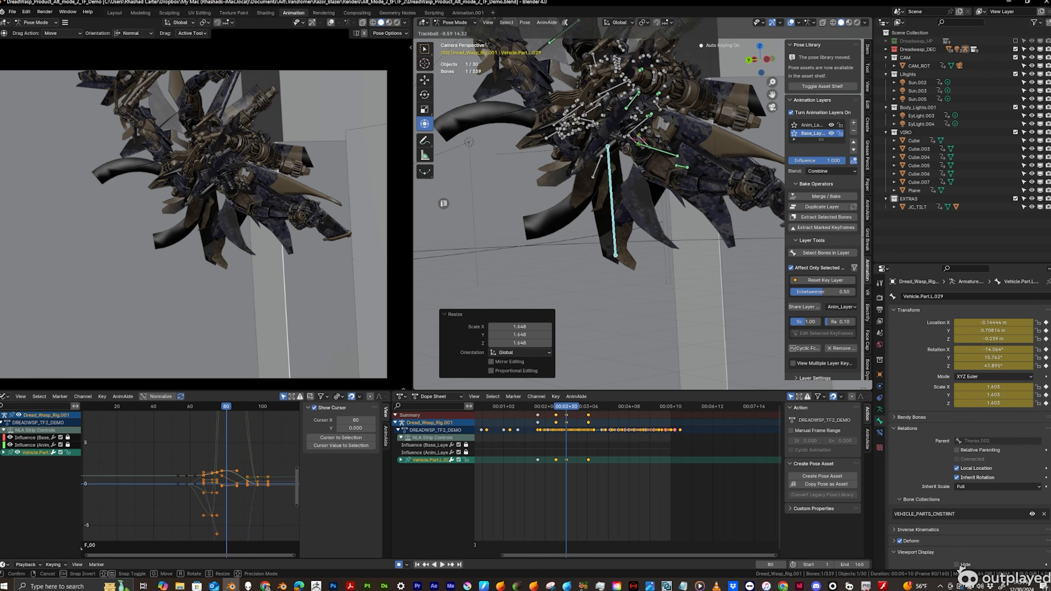
{"action": "scroll", "coordinate": [638, 172], "scroll_direction": "up", "scroll_amount": 3}
- Play and scrub the transformation from around frame 69 to examine the motion of the wing pieces
{"action": "key", "text": "space"}
{"action": "left_click_drag", "start_coordinate": [576, 407], "coordinate": [551, 407]}
{"action": "key", "text": "space"}
{"action": "left_click", "coordinate": [612, 298]}
{"action": "key", "text": "space"}
{"action": "key", "text": "space"}
- Save the file and play the animation in a maximized view
{"action": "left_click", "coordinate": [524, 407]}
{"action": "key", "text": "ctrl+s"}
{"action": "key", "text": "ctrl+space"}
{"action": "key", "text": "space"}
- Select the Vehicle.Part.L.033 bone, adjust its pose at frame 62, and advance to frame 66
{"action": "left_click_drag", "start_coordinate": [539, 407], "coordinate": [542, 406]}
{"action": "key", "text": "Down"}
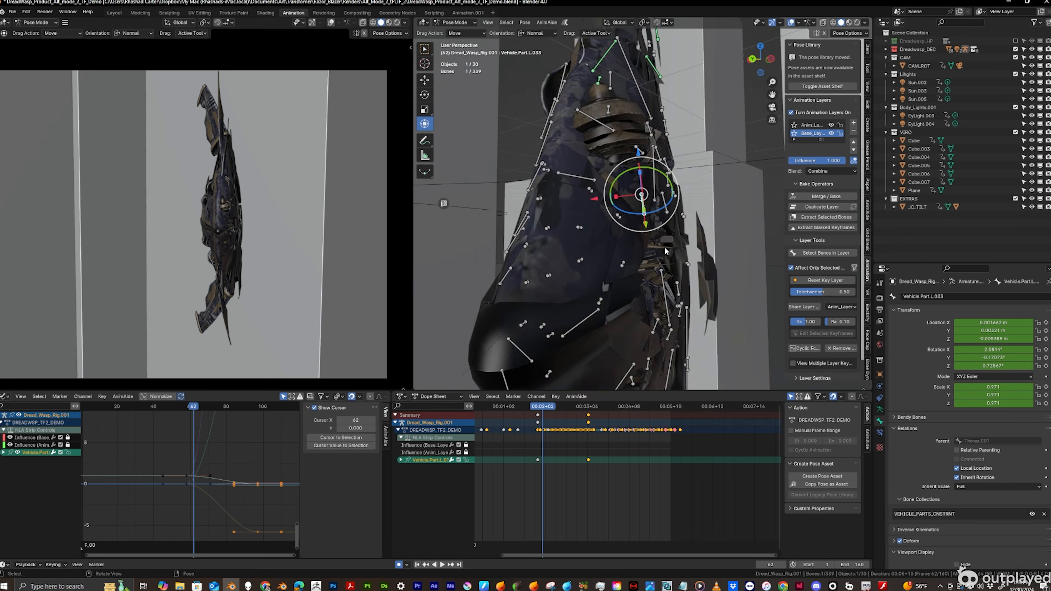
{"action": "key", "text": "Right"}
{"action": "key", "text": "Right"}
{"action": "key", "text": "Right"}
{"action": "key", "text": "Right"}
{"action": "key", "text": "Right"}
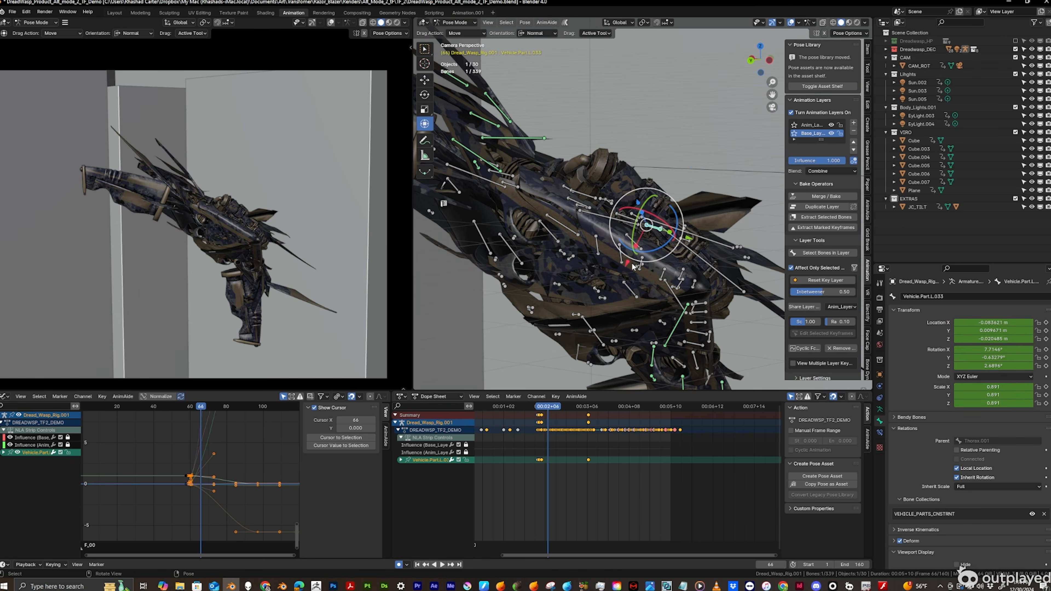